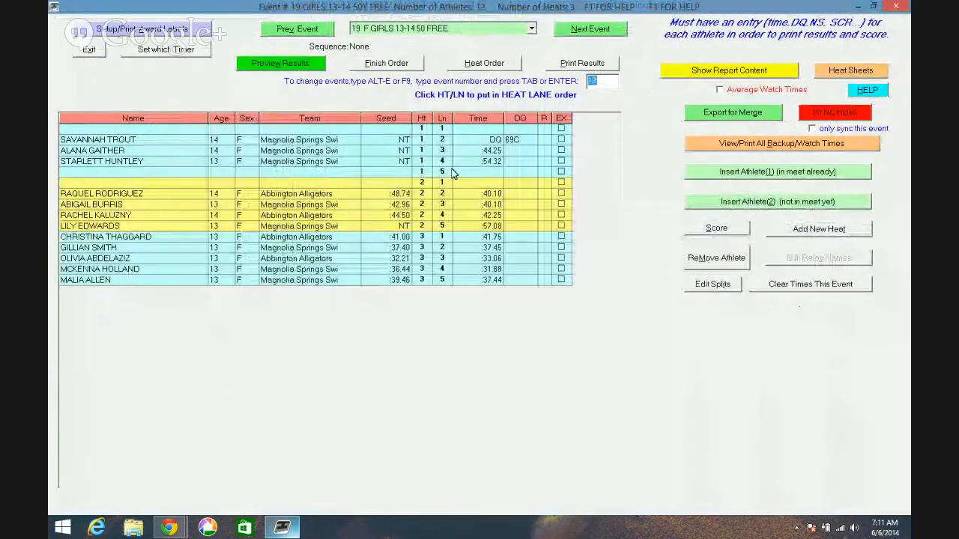
- Switch to event 51, Girls 15-18 50 Breast
{"action": "left_click", "coordinate": [530, 30]}
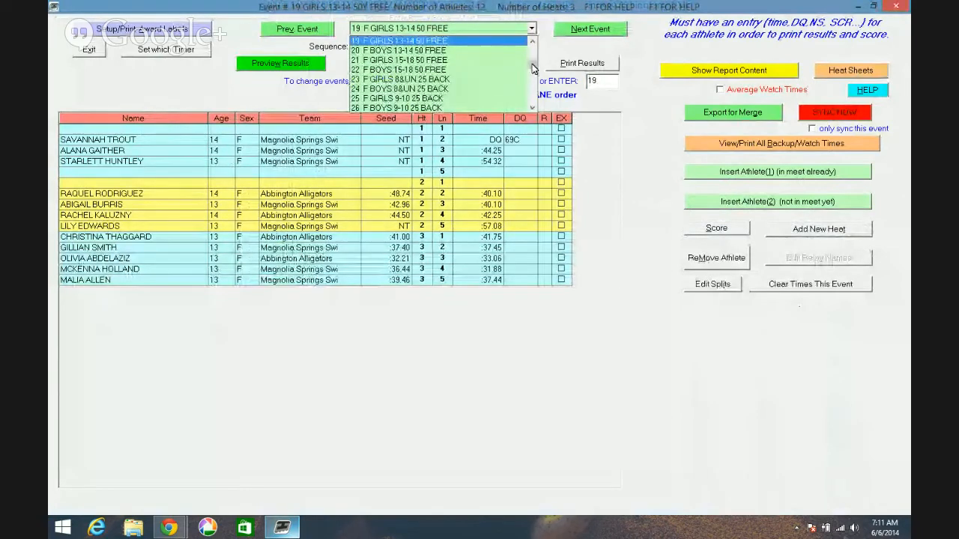
{"action": "left_click_drag", "start_coordinate": [533, 71], "coordinate": [536, 95]}
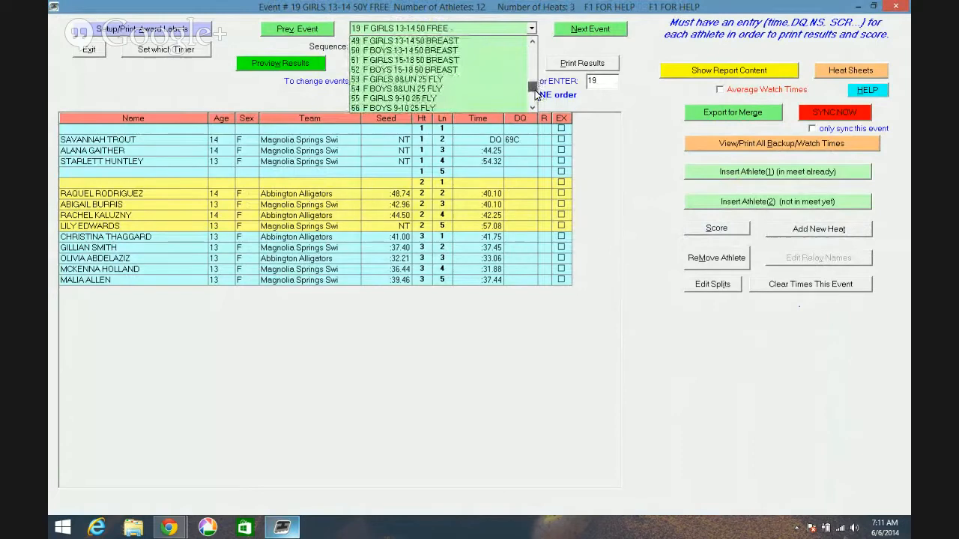
{"action": "left_click", "coordinate": [510, 60]}
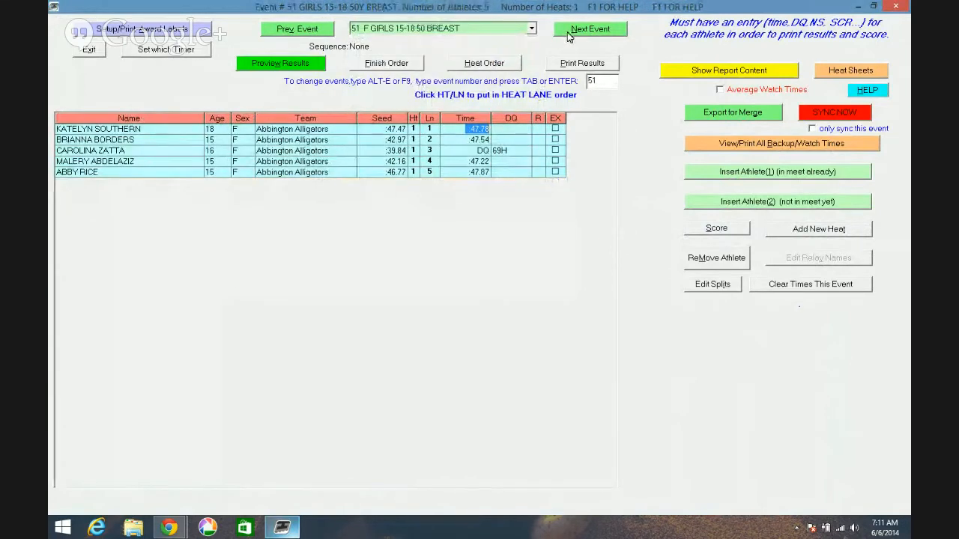
- Step through the neighbouring events to reach event 52, Boys 15-18 50 Breast, dismissing the incomplete-results warning
{"action": "left_click", "coordinate": [589, 29]}
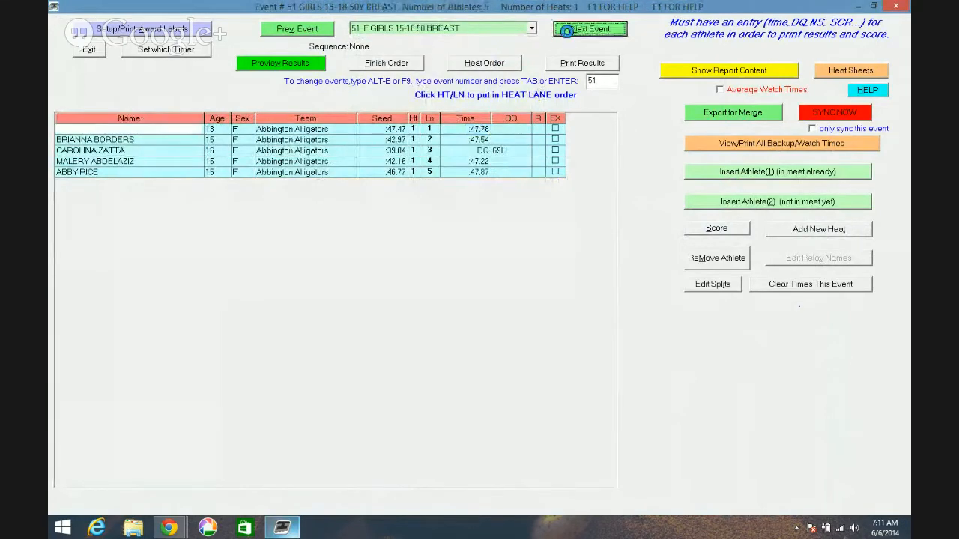
{"action": "left_click", "coordinate": [571, 33]}
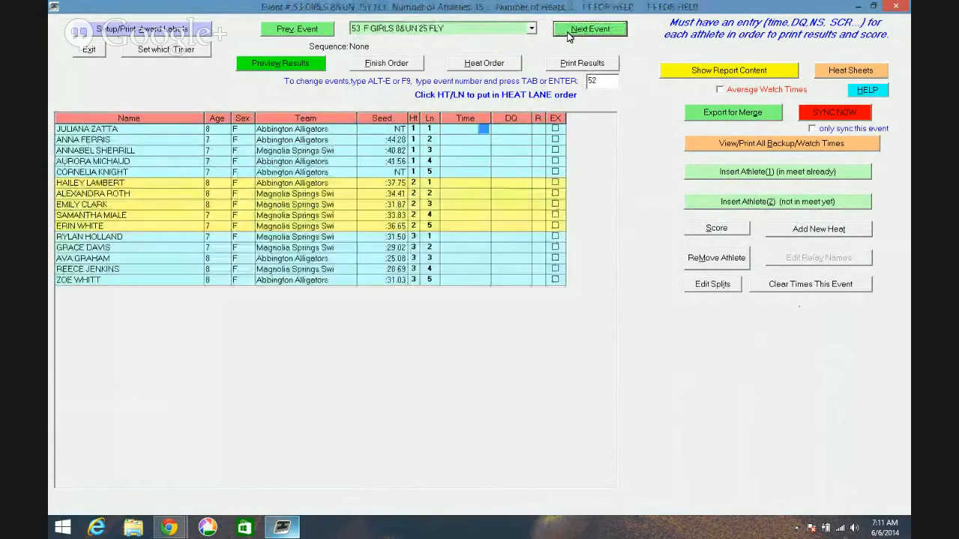
{"action": "left_click", "coordinate": [304, 30]}
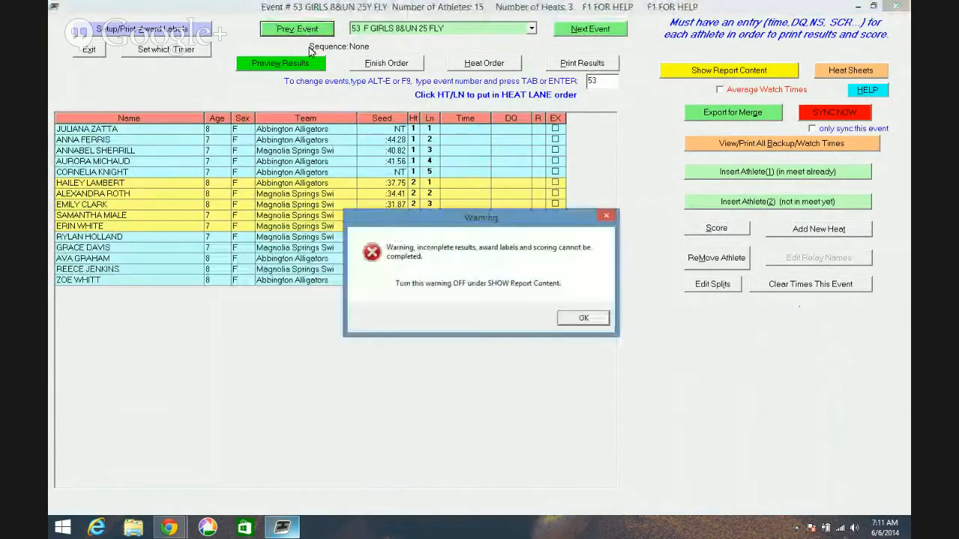
{"action": "left_click", "coordinate": [582, 318]}
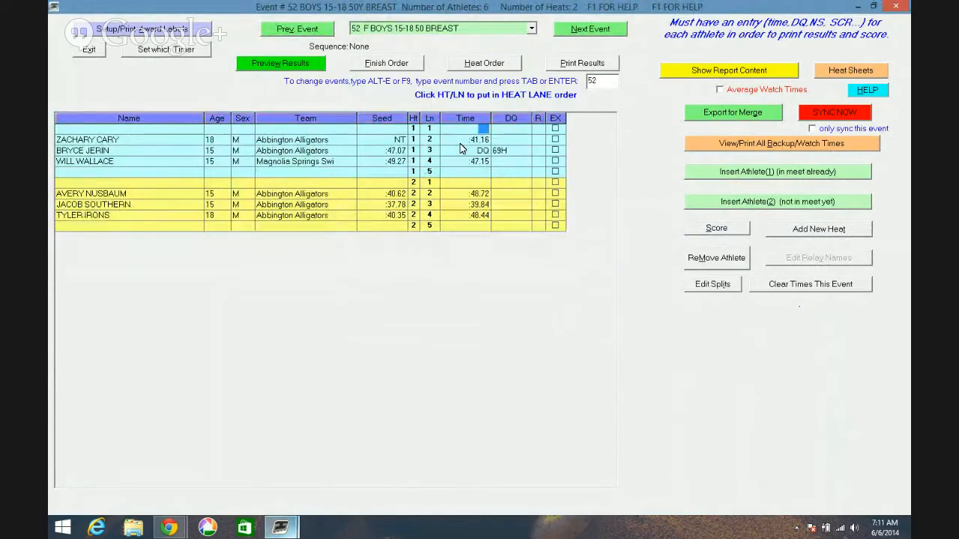
- Enter a time of 41.16 for the swimmer in heat 1, lane 2
{"action": "key", "text": "Down"}
{"action": "type", "text": "41.16"}
{"action": "key", "text": "Down"}
{"action": "key", "text": "Up"}
- Look through the available disqualification codes for the swimmer in heat 1, lane 3, leaving the code unchanged
{"action": "left_click", "coordinate": [525, 153]}
{"action": "left_click", "coordinate": [528, 152]}
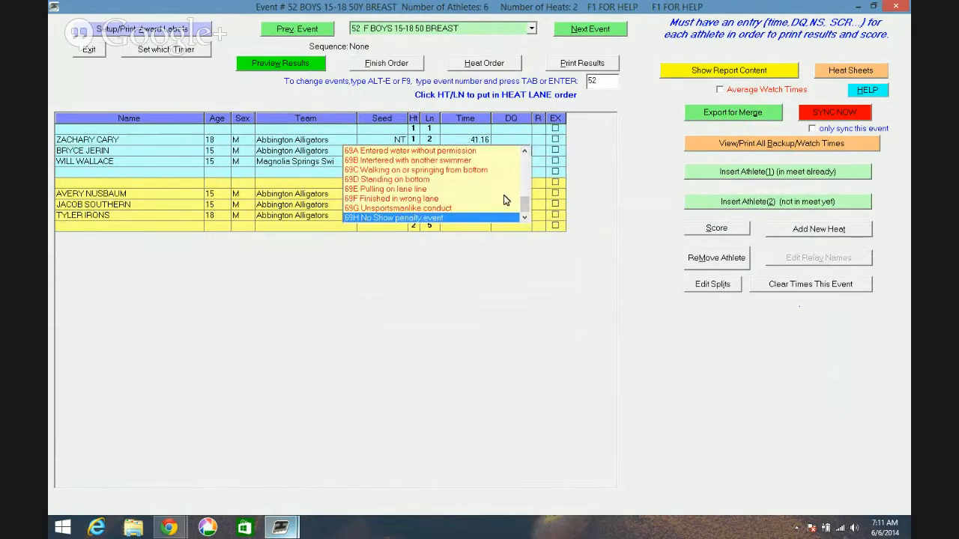
{"action": "left_click_drag", "start_coordinate": [526, 204], "coordinate": [525, 179]}
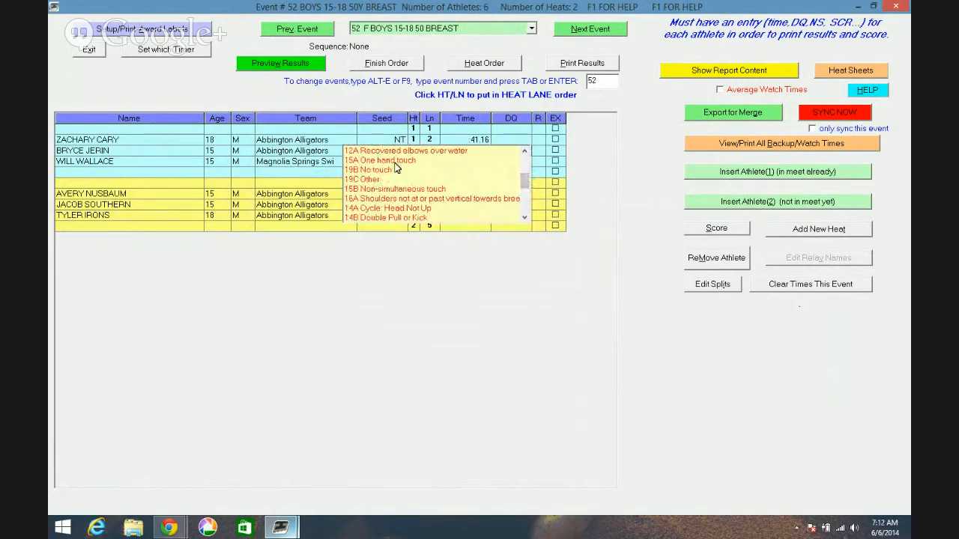
{"action": "left_click", "coordinate": [593, 165]}
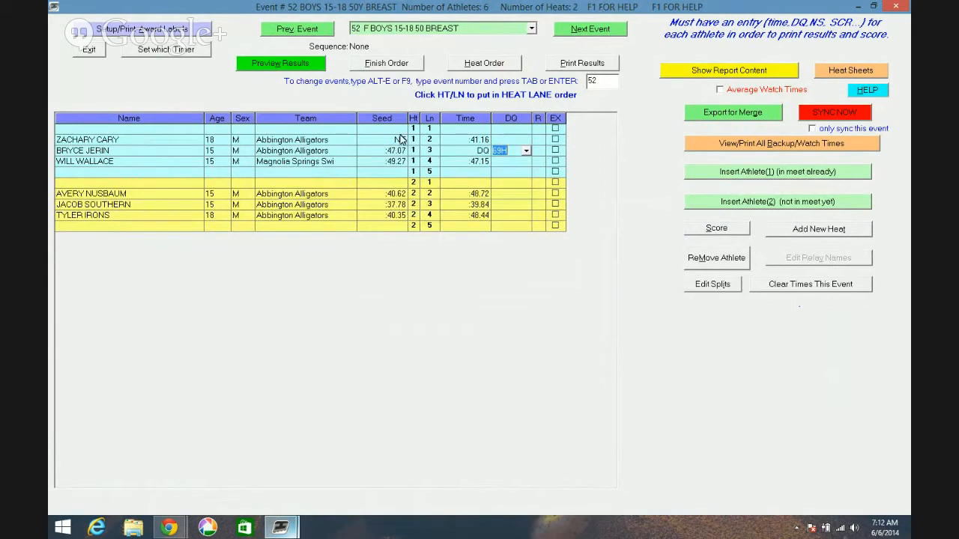
- List event 52 in finish order and enter judge's decision 2 for the fastest swimmer and 1 for the third-fastest
{"action": "left_click", "coordinate": [378, 66]}
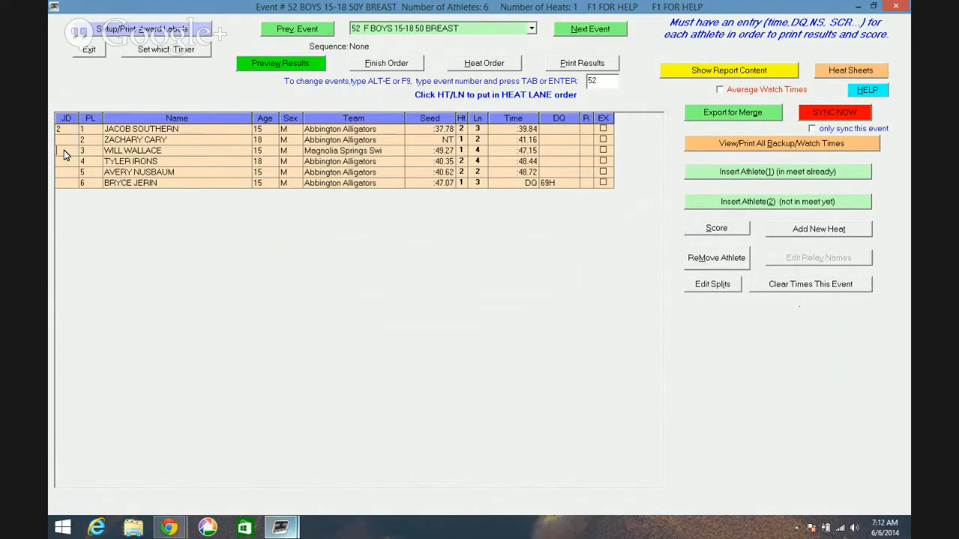
{"action": "type", "text": "1"}
- Preview the results report of event 52 to check the judged placings, and close it
{"action": "left_click", "coordinate": [292, 66]}
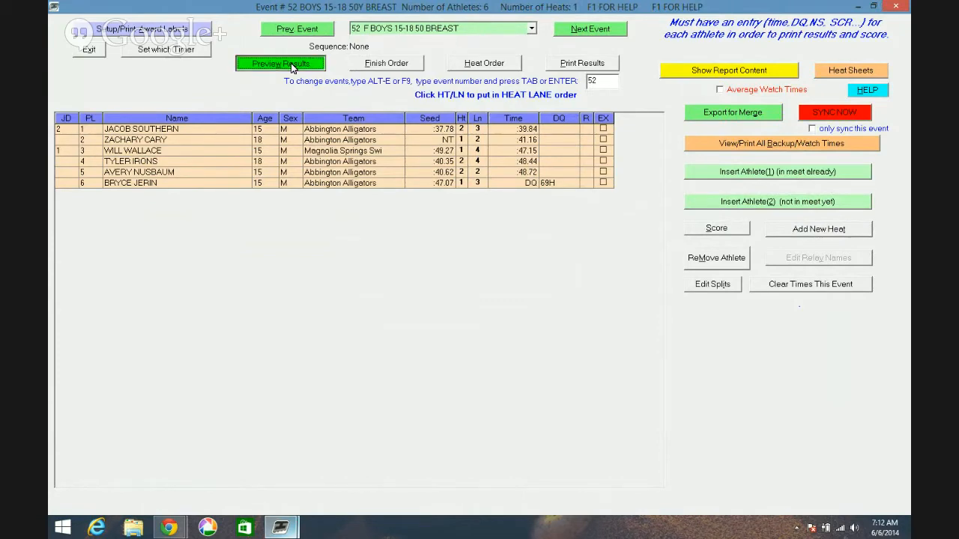
{"action": "left_click", "coordinate": [291, 63]}
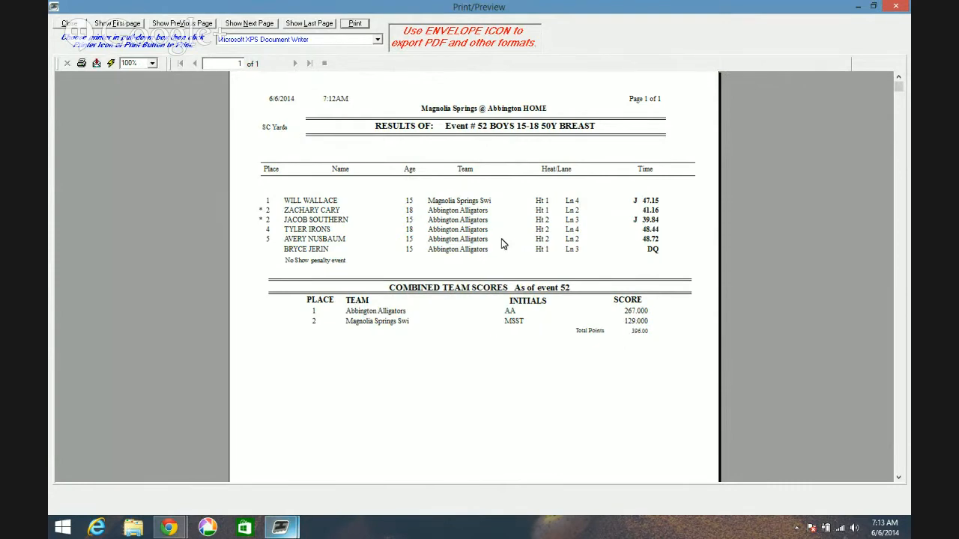
{"action": "left_click", "coordinate": [894, 8]}
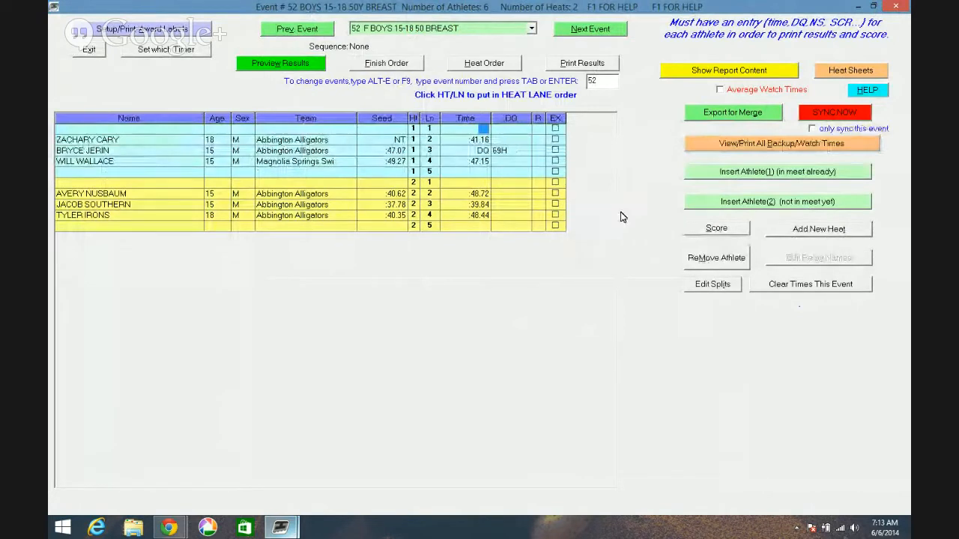
- Check which athletes already in the meet are eligible for insertion into event 52
{"action": "left_click", "coordinate": [697, 175]}
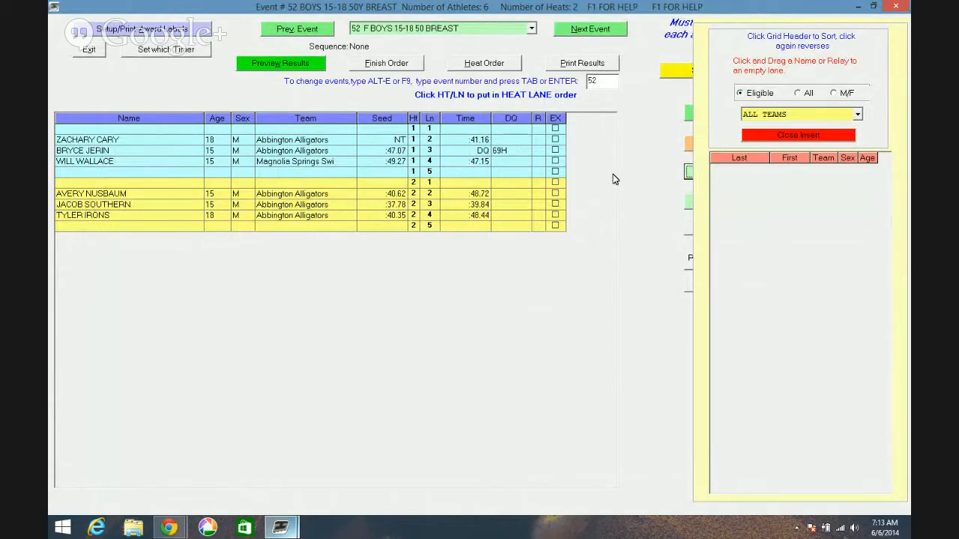
{"action": "left_click", "coordinate": [785, 134]}
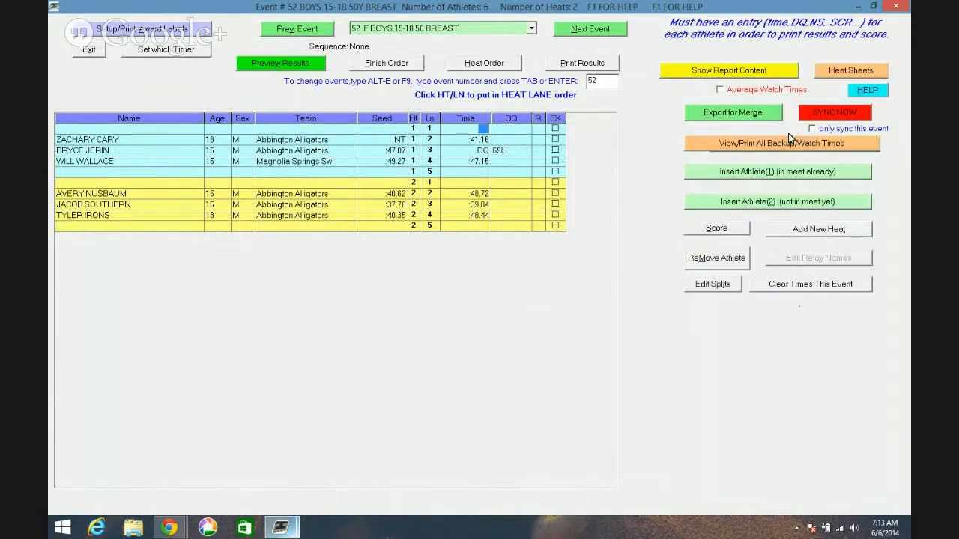
- View the lane assignments of event 55, Girls 9-10 25 Fly, and event 56, Boys 9-10 25 Fly
{"action": "left_click", "coordinate": [440, 30]}
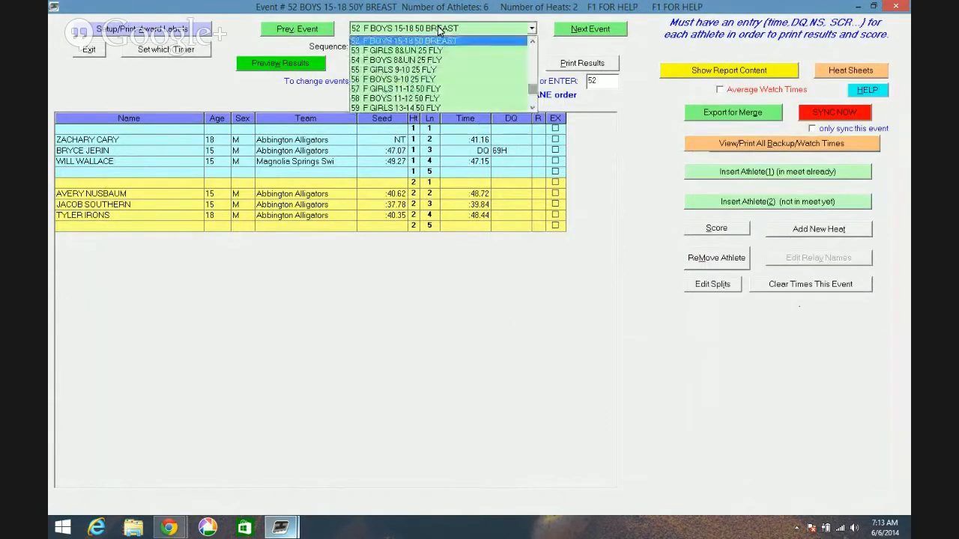
{"action": "left_click", "coordinate": [471, 69]}
{"action": "left_click", "coordinate": [531, 28]}
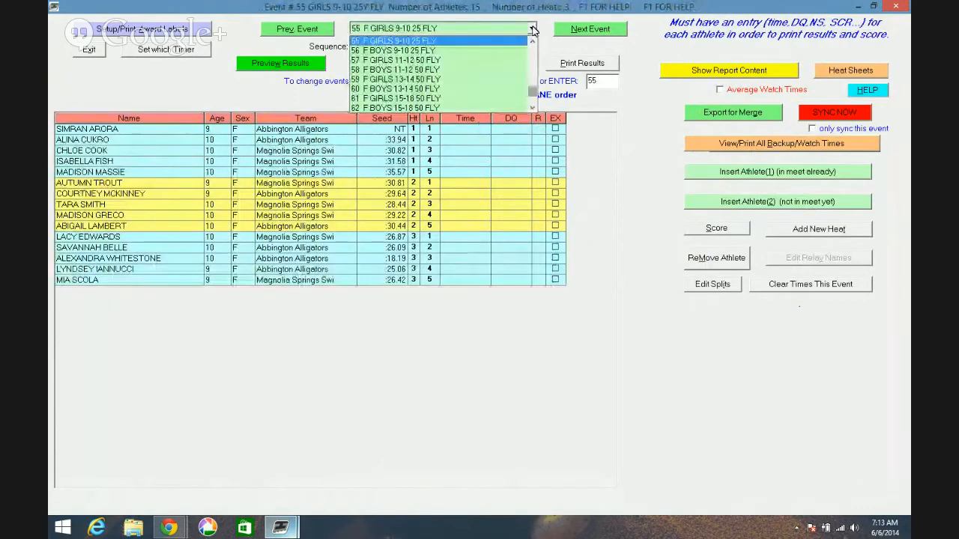
{"action": "left_click", "coordinate": [515, 50]}
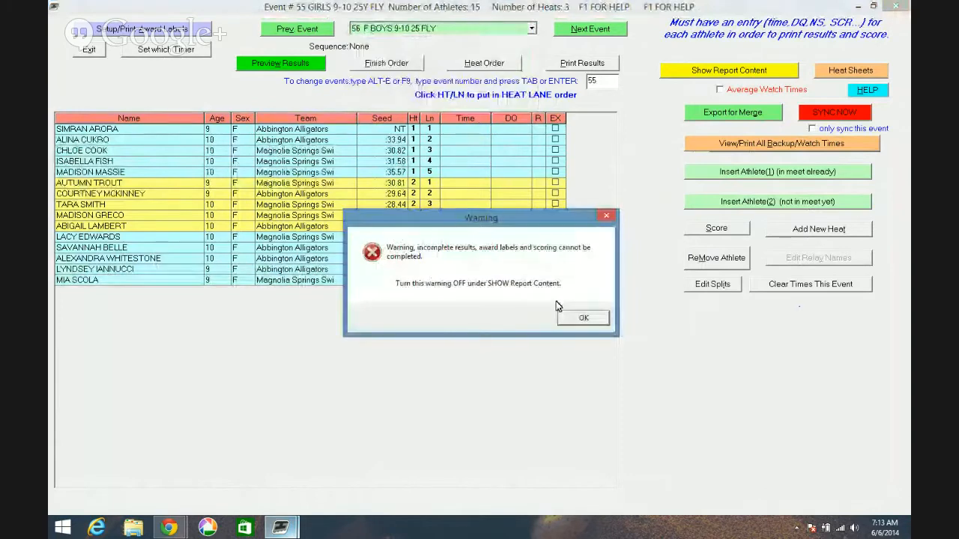
{"action": "left_click", "coordinate": [584, 318]}
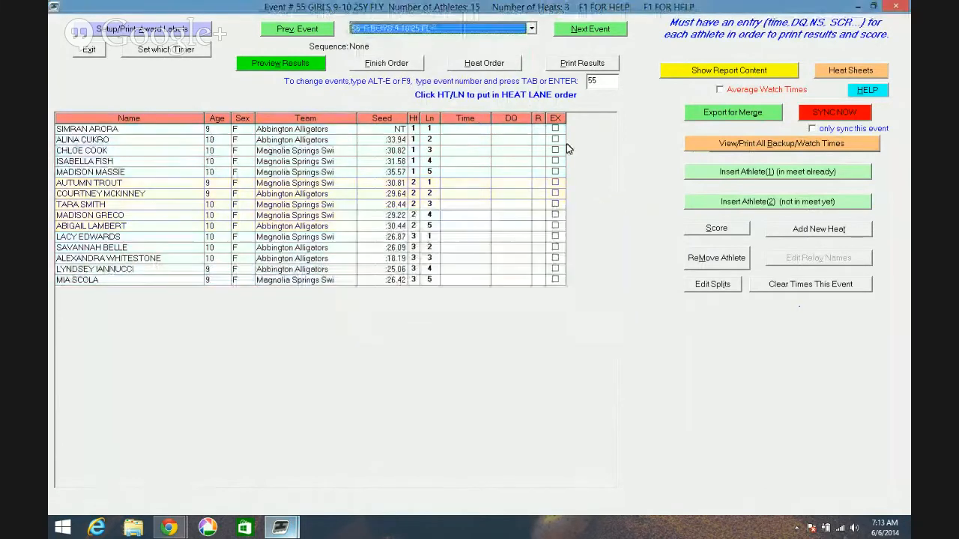
- View the lane assignments of event 45, Girls 9-10 25 Breast, dismissing the incomplete-results warning
{"action": "left_click", "coordinate": [533, 29]}
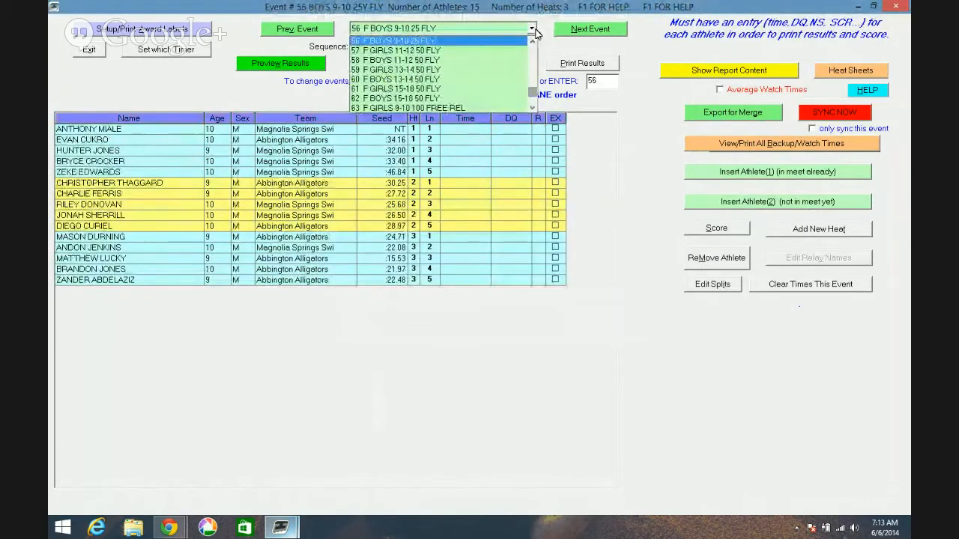
{"action": "left_click", "coordinate": [532, 41]}
{"action": "left_click", "coordinate": [532, 41]}
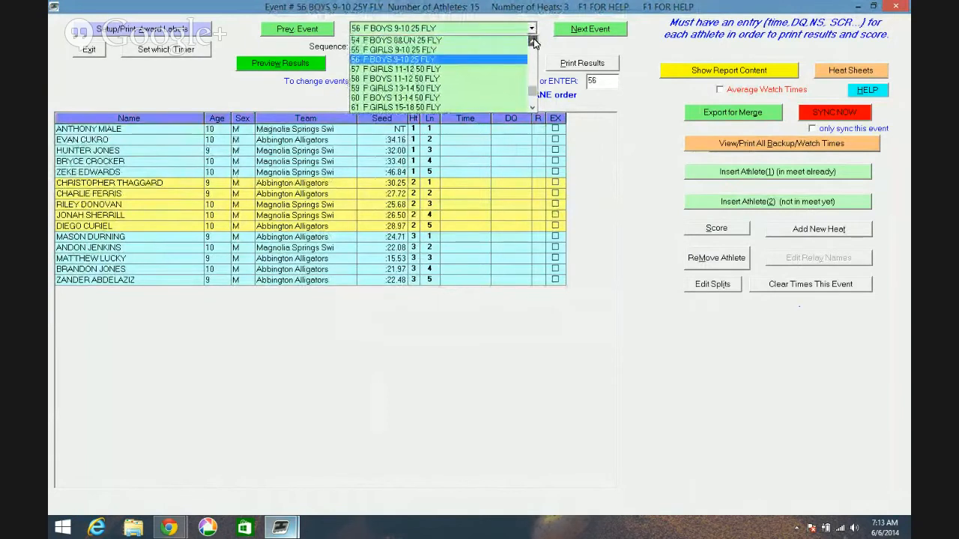
{"action": "left_click", "coordinate": [533, 40]}
{"action": "left_click", "coordinate": [533, 40]}
{"action": "left_click", "coordinate": [533, 40]}
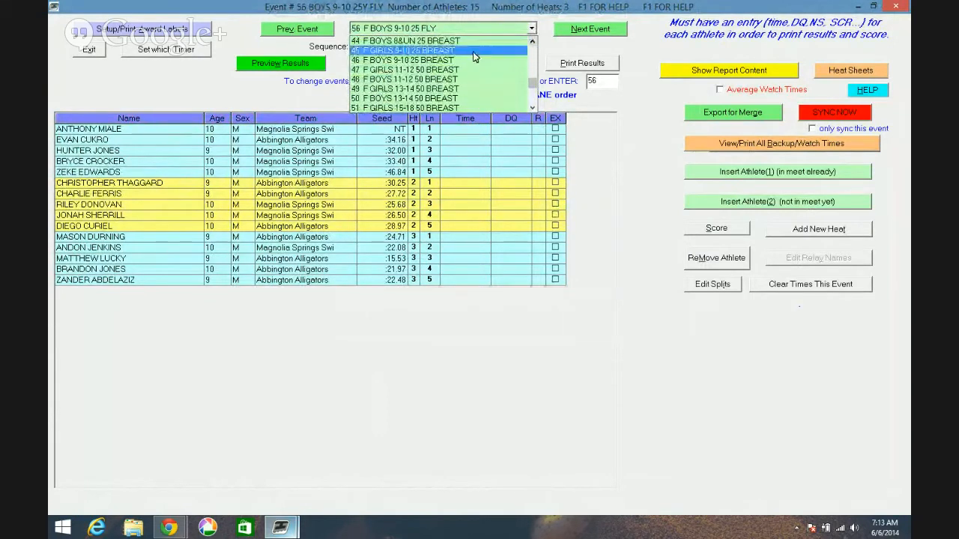
{"action": "left_click", "coordinate": [473, 57]}
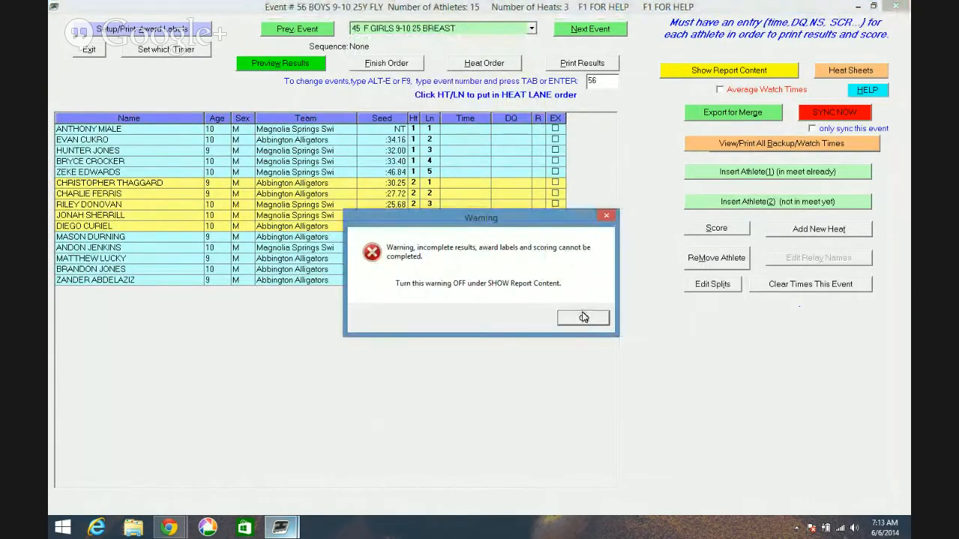
{"action": "left_click", "coordinate": [581, 316]}
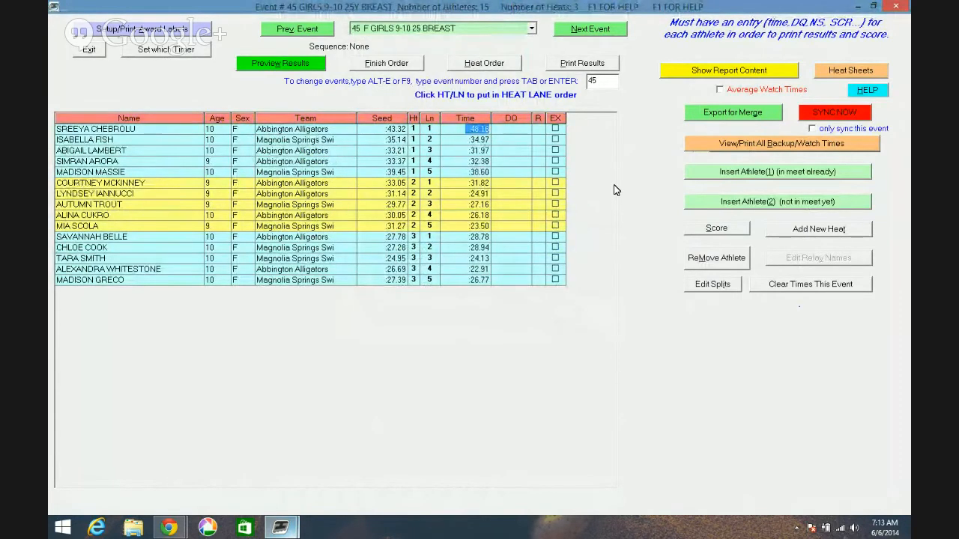
- Switch to event 40, Boys 13-14 100 I.M
{"action": "left_click", "coordinate": [531, 28]}
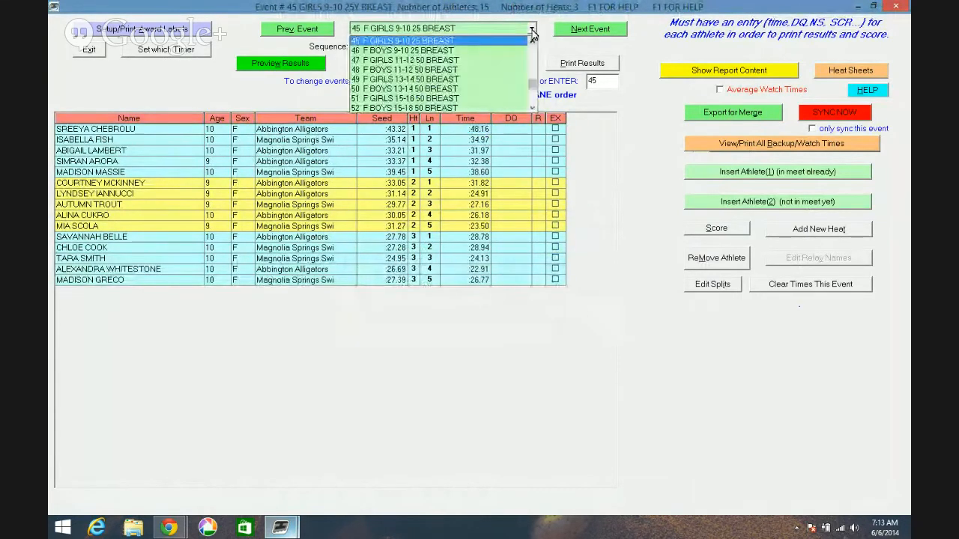
{"action": "left_click", "coordinate": [532, 43]}
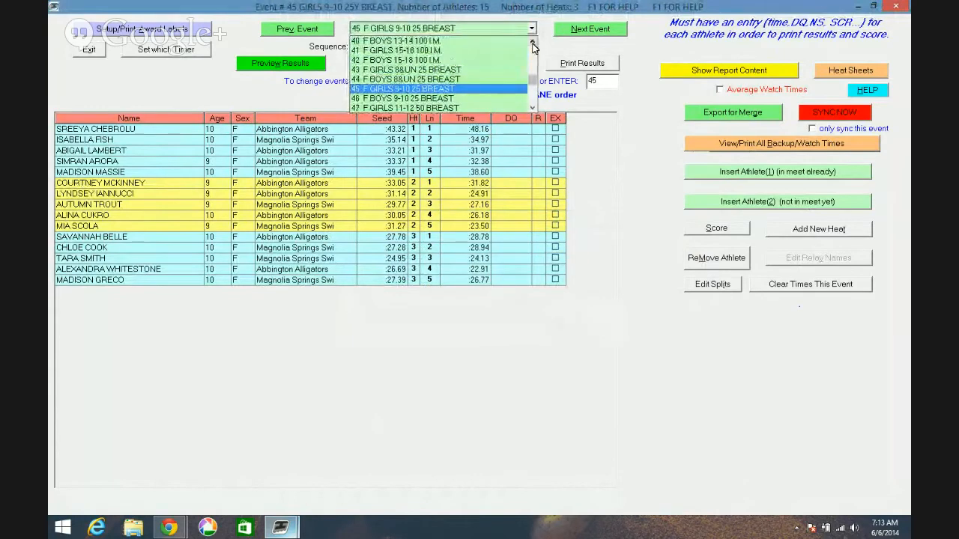
{"action": "left_click", "coordinate": [478, 41]}
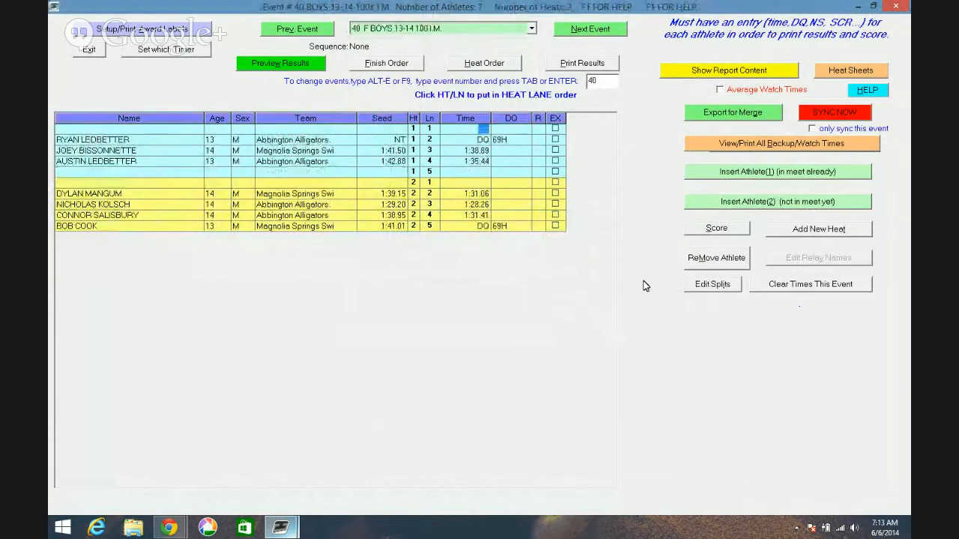
- Limit the eligible athletes already in the meet to Abbington Alligators and insert the first one into heat 1, lane 5
{"action": "left_click", "coordinate": [732, 178]}
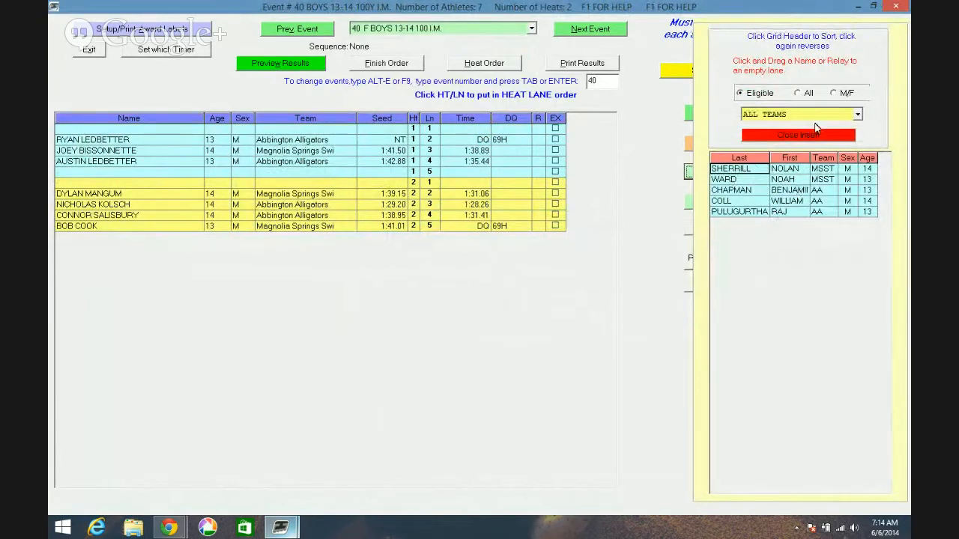
{"action": "left_click", "coordinate": [857, 114]}
{"action": "left_click", "coordinate": [853, 142]}
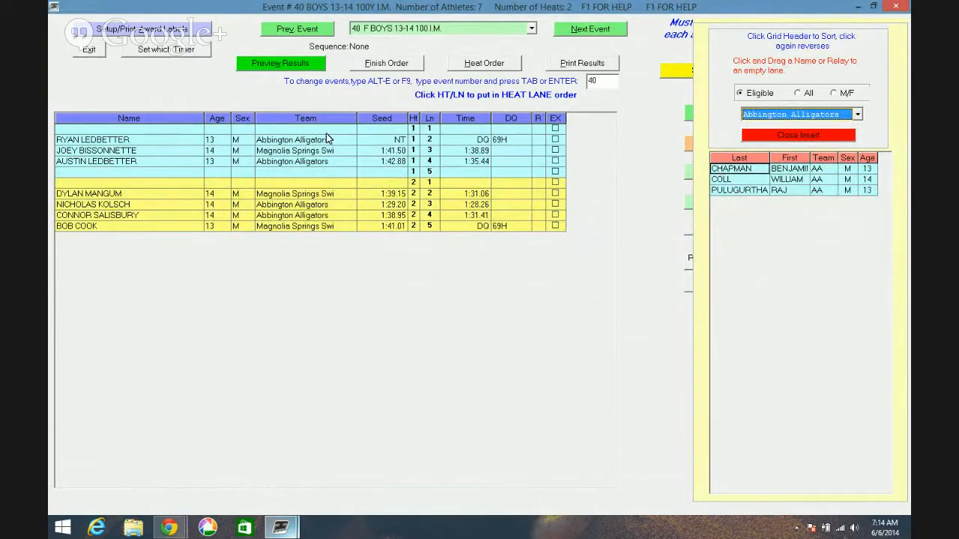
{"action": "left_click", "coordinate": [753, 159]}
{"action": "left_click_drag", "start_coordinate": [754, 170], "coordinate": [445, 172]}
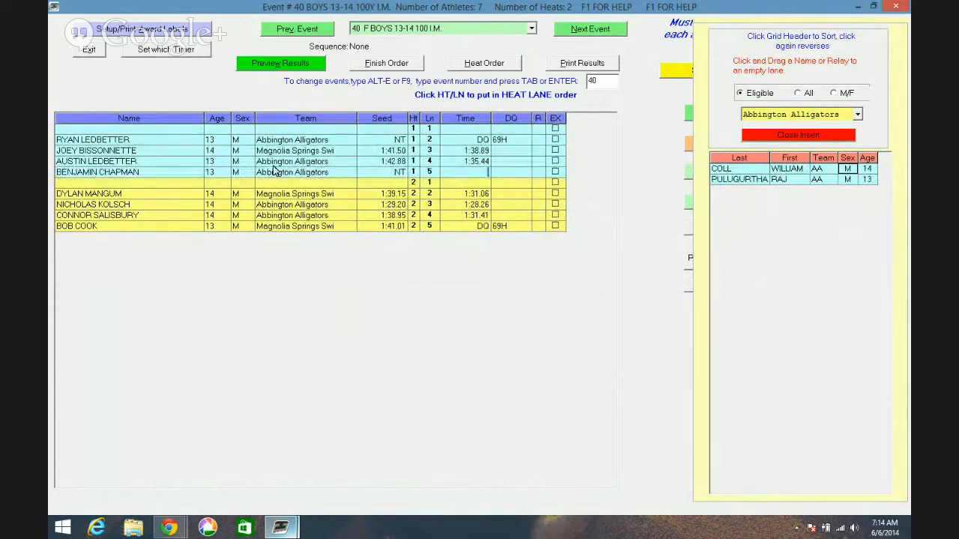
- Try to move the swimmer in heat 1, lane 5 to the empty lane 1, declining the change
{"action": "left_click_drag", "start_coordinate": [156, 173], "coordinate": [148, 132]}
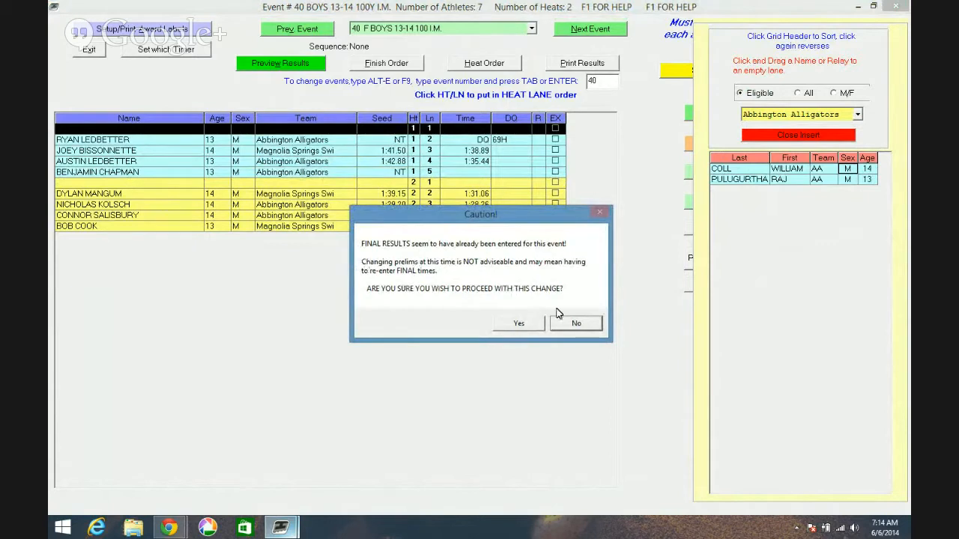
{"action": "left_click", "coordinate": [576, 324]}
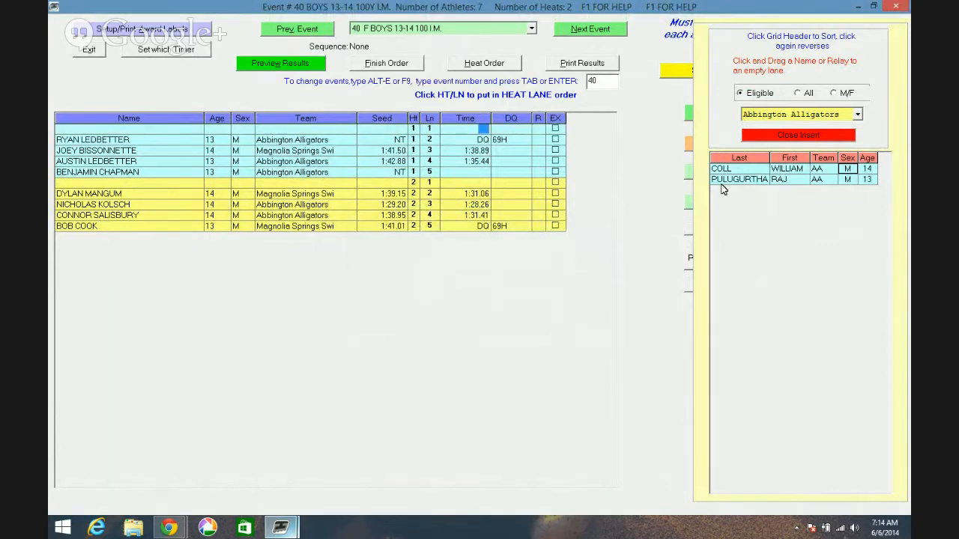
- Close the list of existing athletes and view the entry form for an athlete not yet in the meet, exiting without adding anyone
{"action": "left_click", "coordinate": [789, 135]}
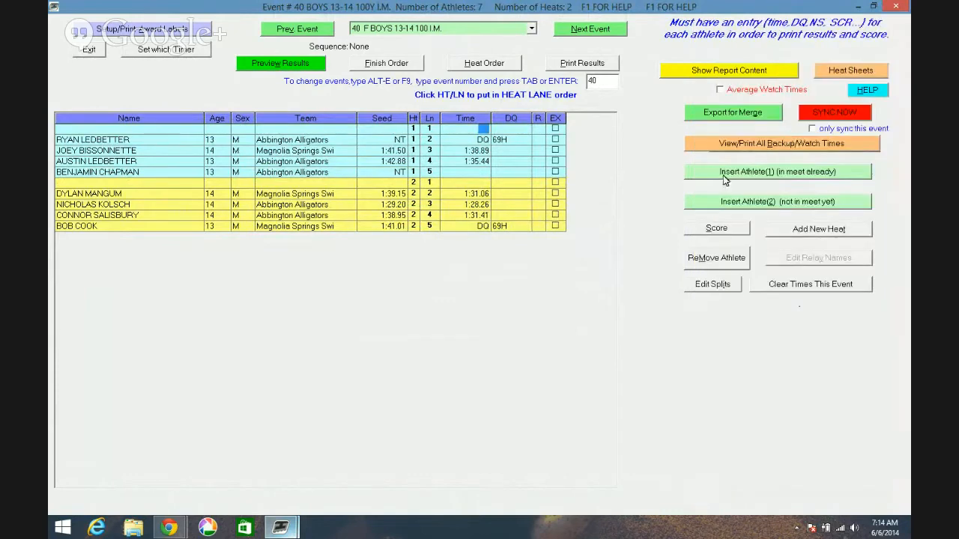
{"action": "left_click", "coordinate": [731, 204]}
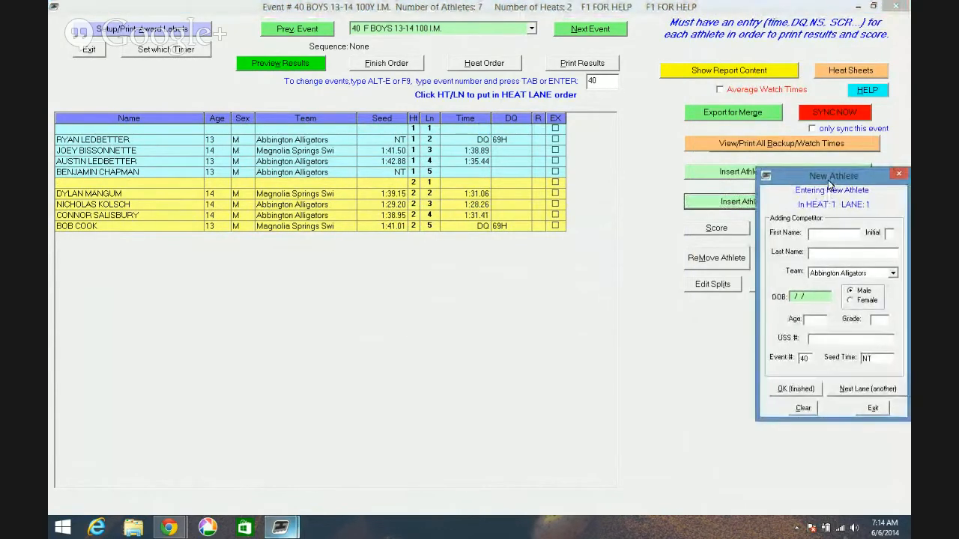
{"action": "left_click_drag", "start_coordinate": [828, 179], "coordinate": [595, 212]}
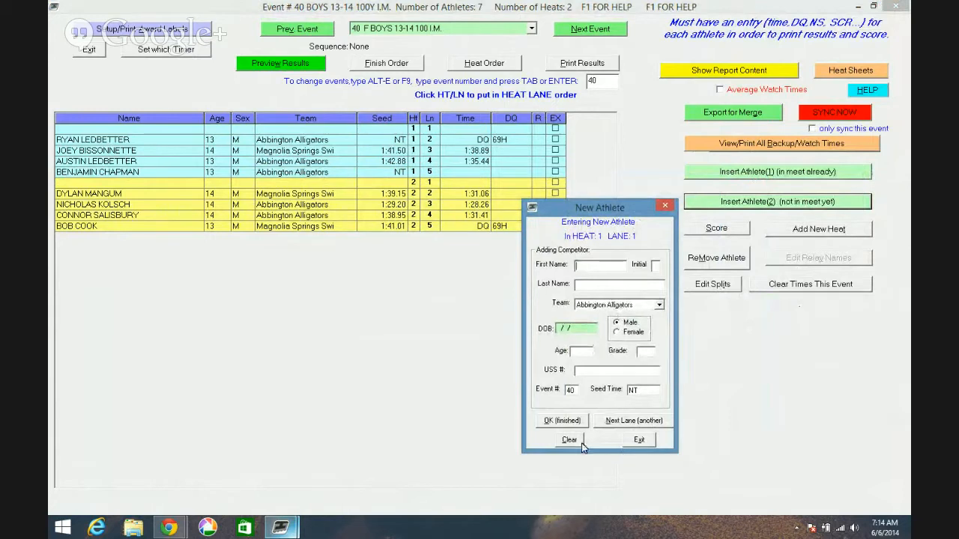
{"action": "left_click", "coordinate": [629, 441]}
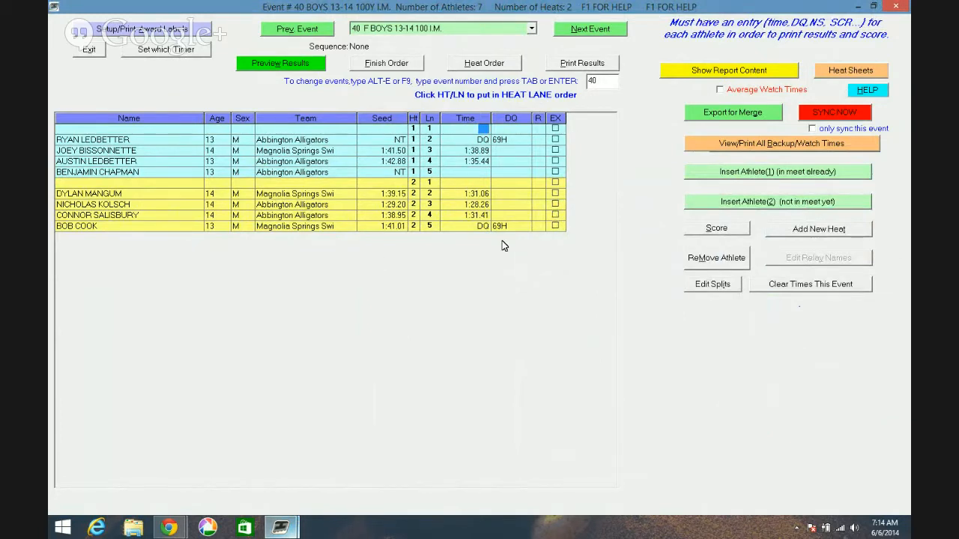
- Switch to event 53, Girls 8&Un 25 Fly, and go back to event 52, Boys 15-18 50 Breast, dismissing any incomplete-results warning
{"action": "left_click", "coordinate": [532, 30]}
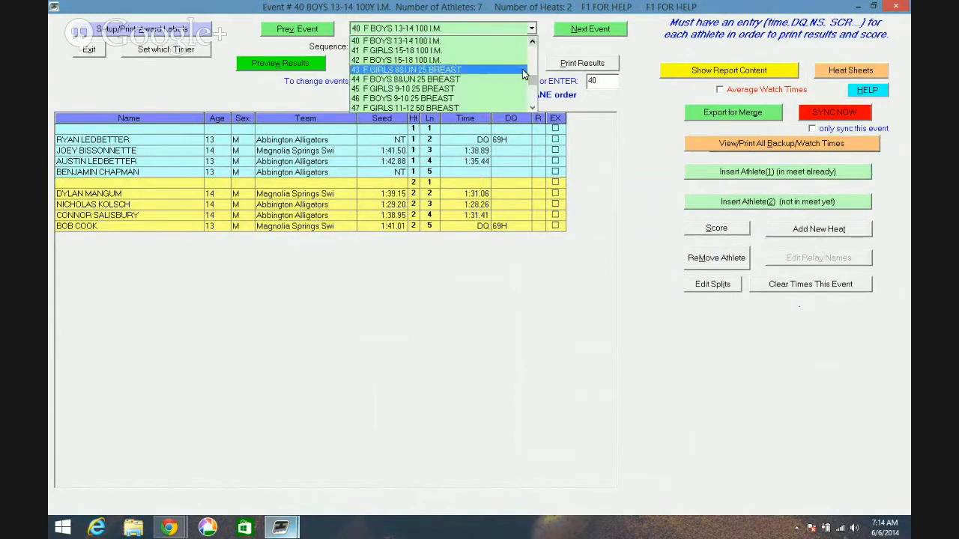
{"action": "left_click_drag", "start_coordinate": [531, 78], "coordinate": [532, 90]}
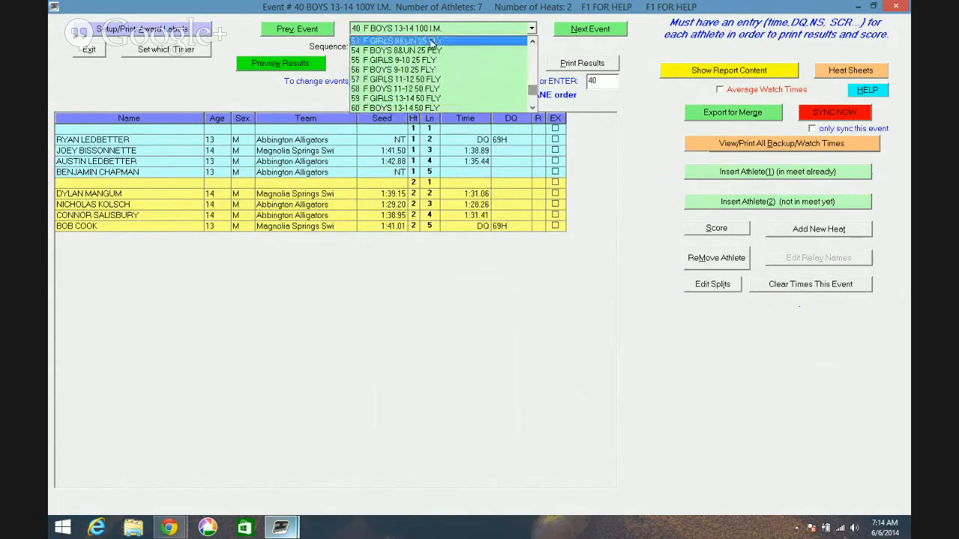
{"action": "left_click", "coordinate": [401, 40]}
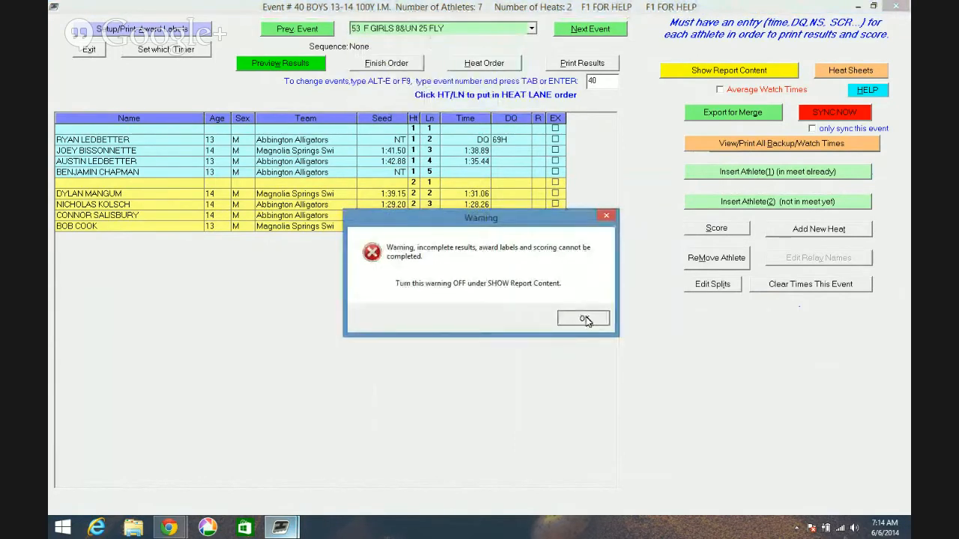
{"action": "left_click", "coordinate": [584, 317]}
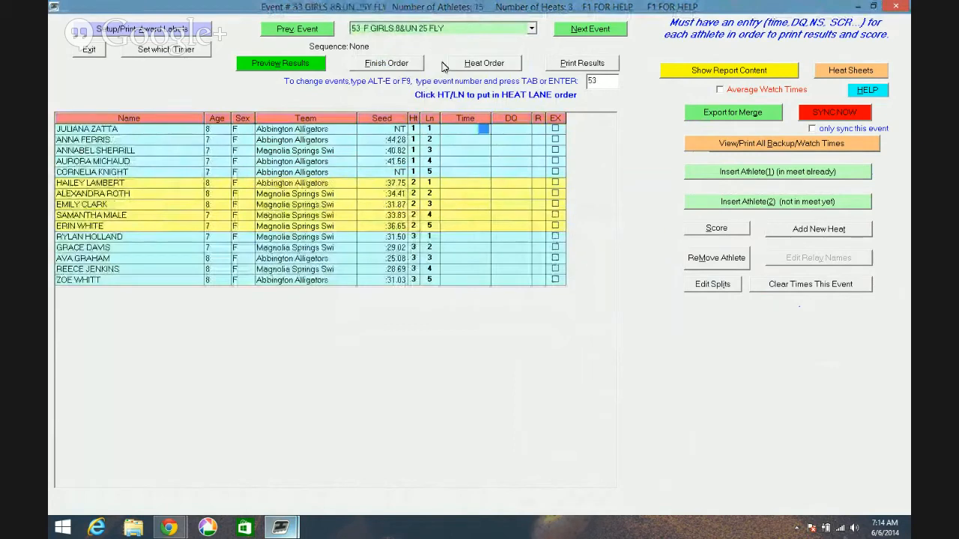
{"action": "left_click", "coordinate": [583, 318]}
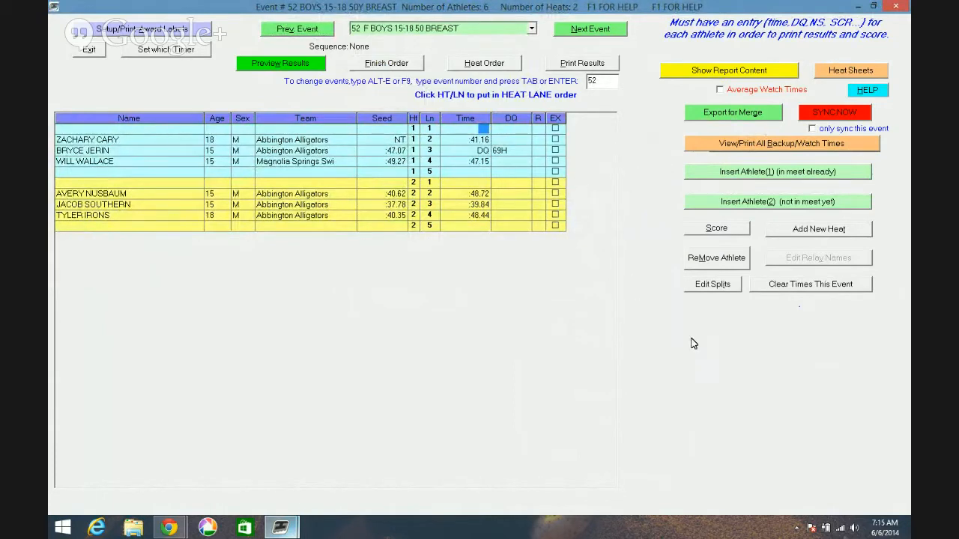
- Preview the combined team scores for events 1 to 52, based on results, and exit scoring
{"action": "left_click", "coordinate": [714, 233]}
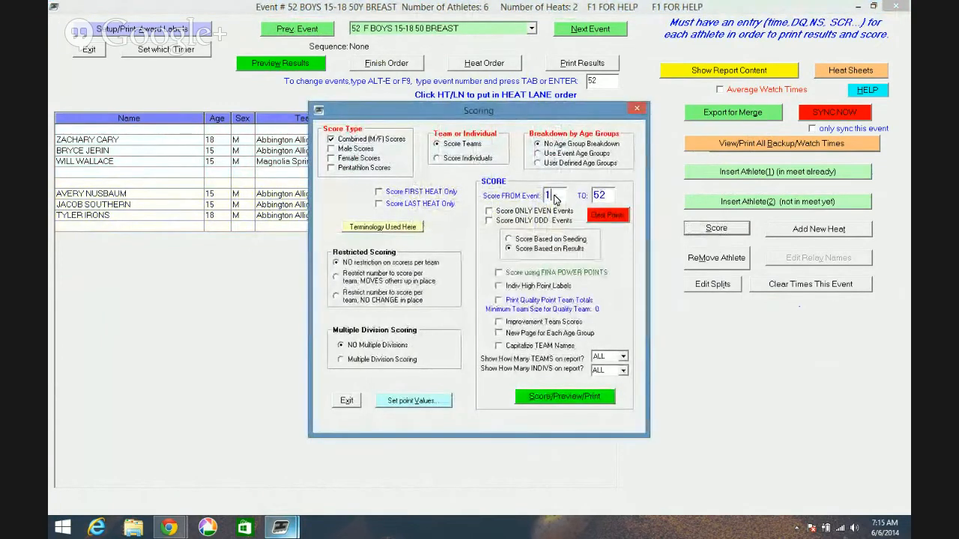
{"action": "left_click_drag", "start_coordinate": [556, 197], "coordinate": [533, 200]}
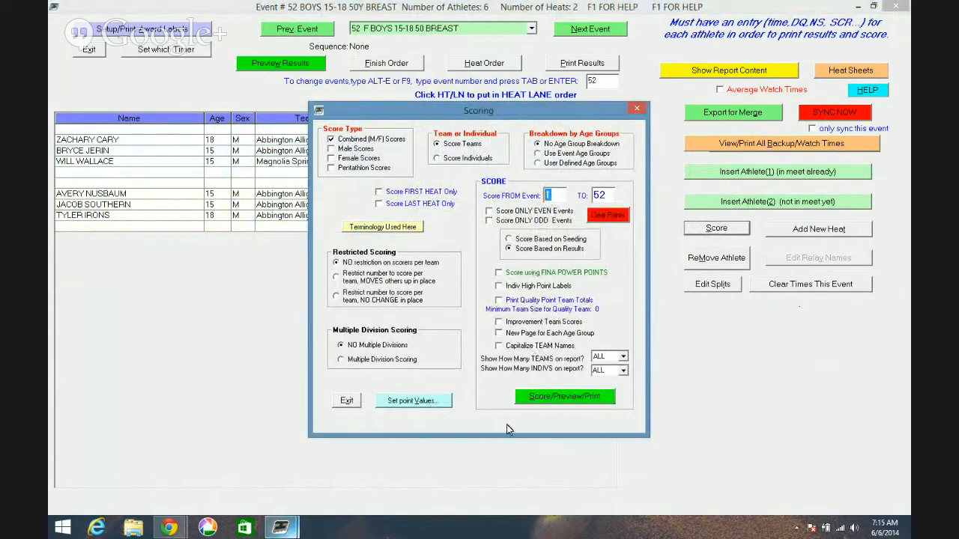
{"action": "left_click", "coordinate": [547, 406]}
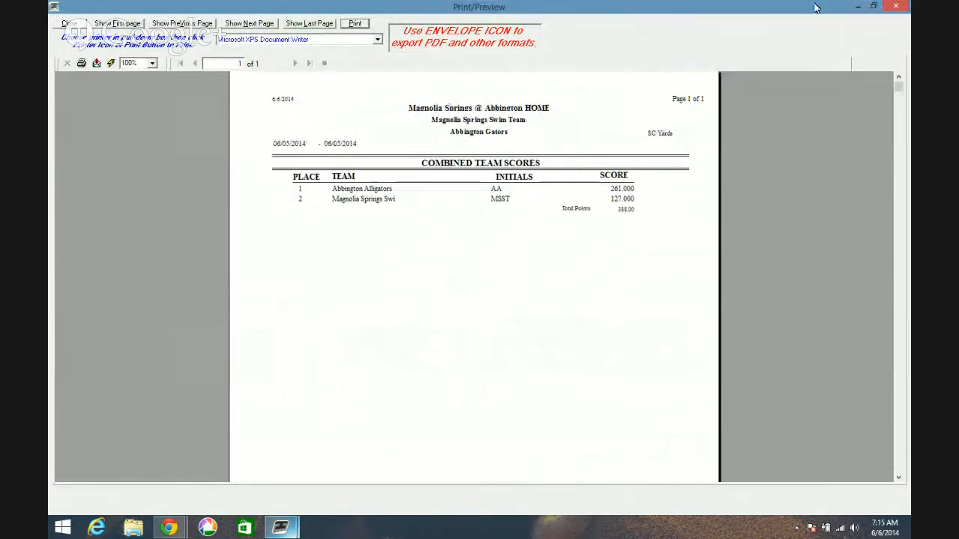
{"action": "left_click", "coordinate": [896, 9]}
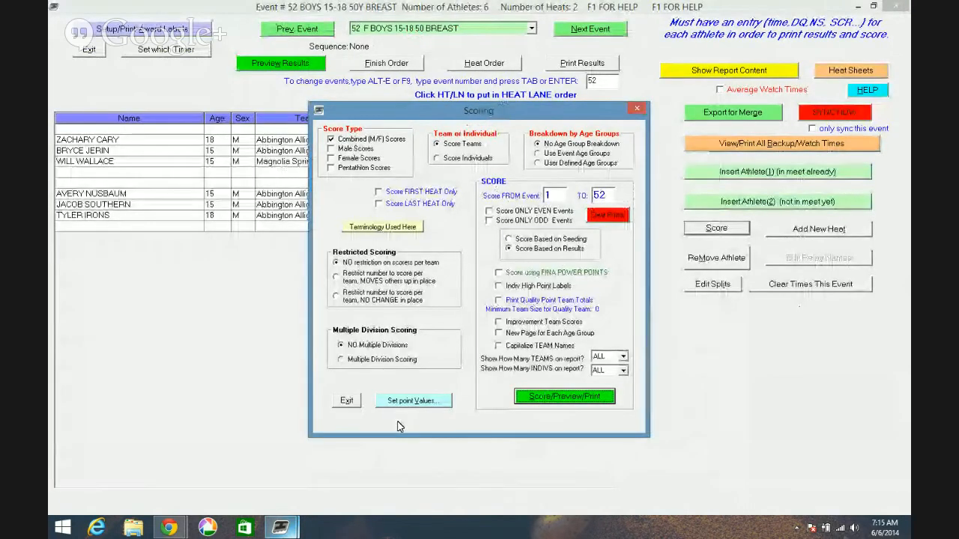
{"action": "left_click", "coordinate": [348, 403]}
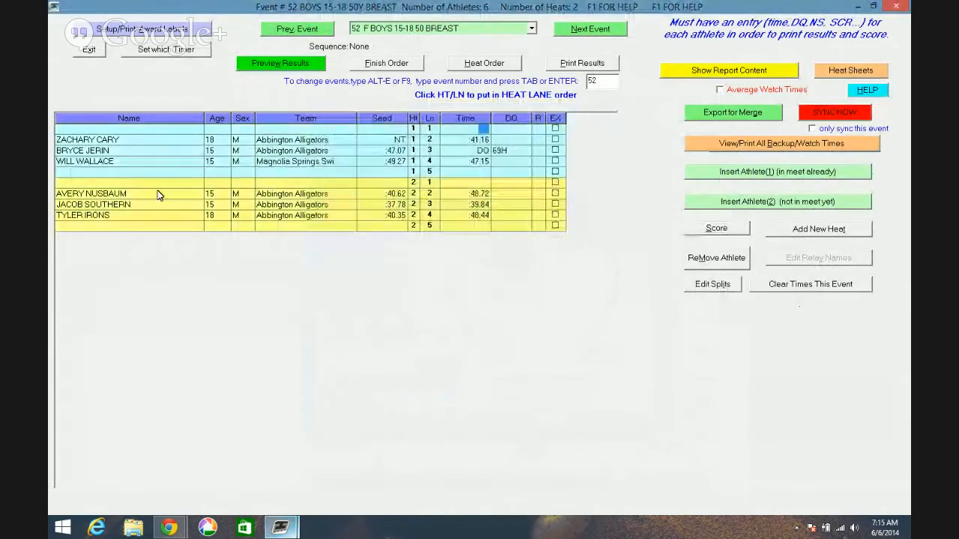
- Set up award labels starting with event 1, keeping 8 individual places and CutePDF Writer as the label printer
{"action": "left_click", "coordinate": [167, 35]}
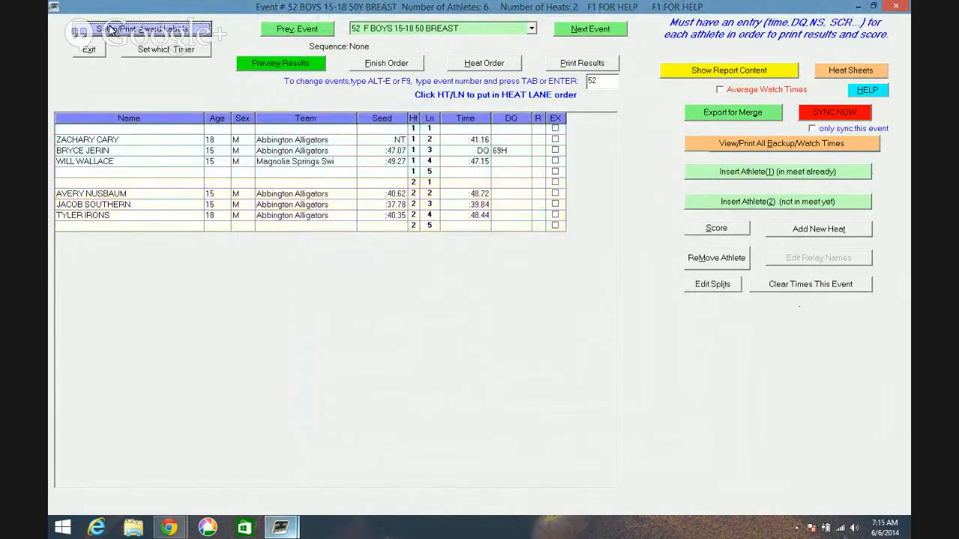
{"action": "double_click", "coordinate": [512, 152]}
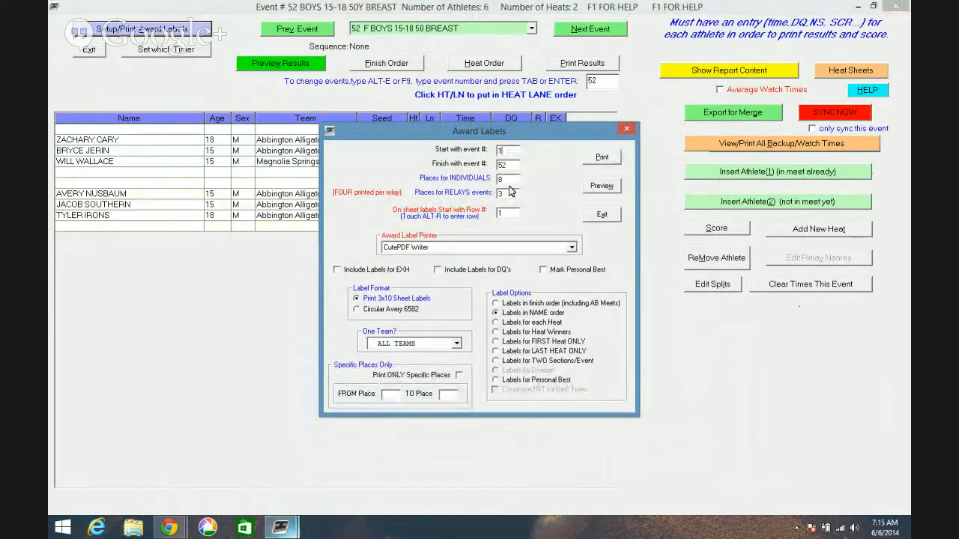
{"action": "type", "text": "1"}
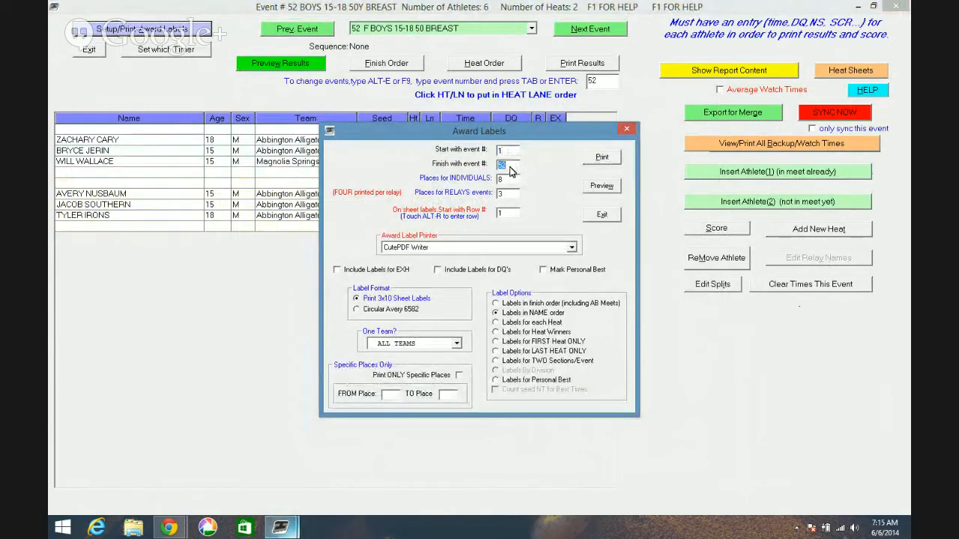
{"action": "double_click", "coordinate": [510, 179]}
{"action": "left_click", "coordinate": [571, 248]}
{"action": "left_click", "coordinate": [574, 249]}
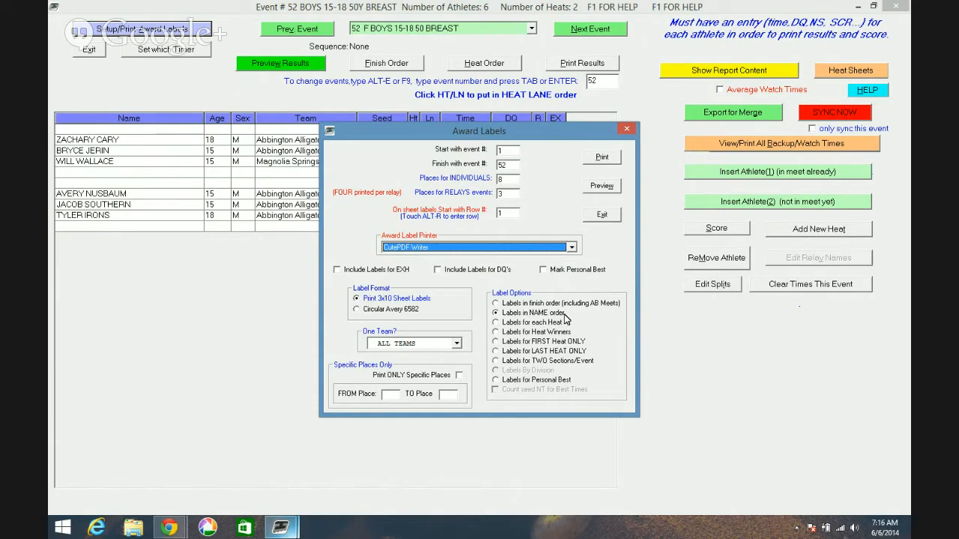
- Limit the award labels to Abbington Alligators and preview them, accepting blank labels for the event with missing results
{"action": "left_click", "coordinate": [457, 344]}
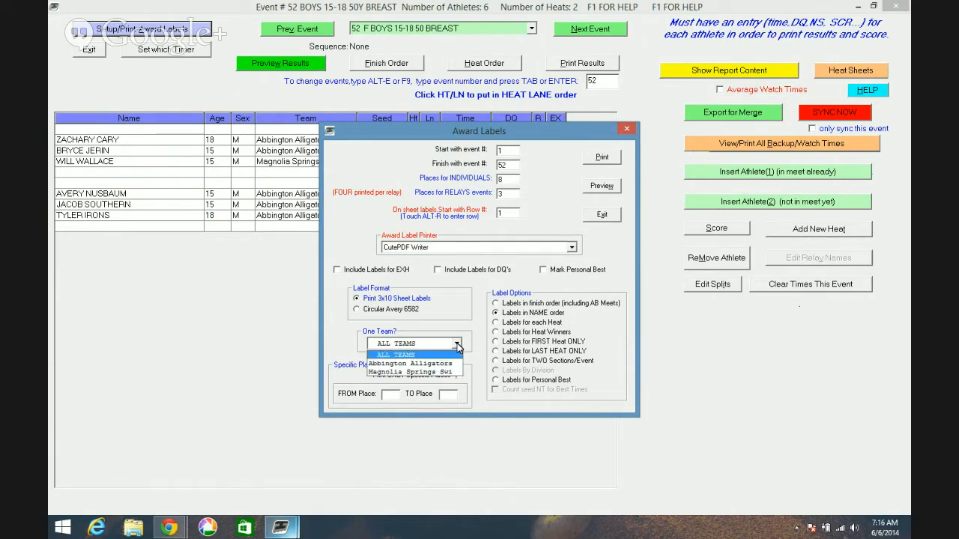
{"action": "left_click", "coordinate": [446, 365]}
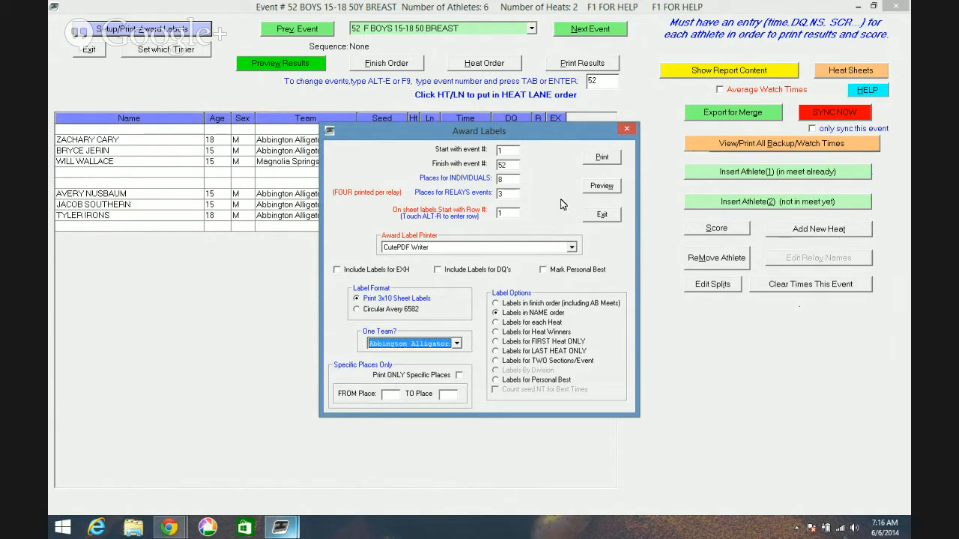
{"action": "left_click", "coordinate": [593, 189]}
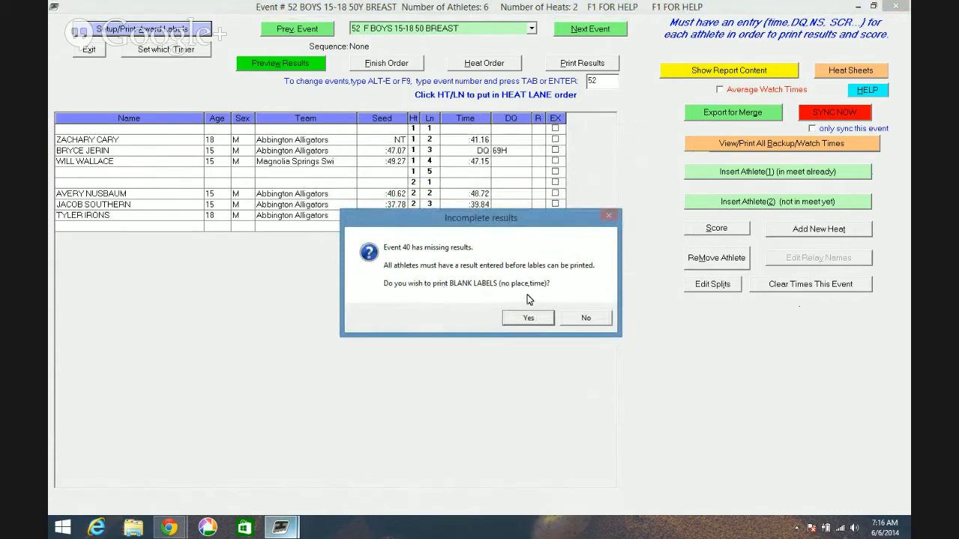
{"action": "left_click", "coordinate": [523, 321]}
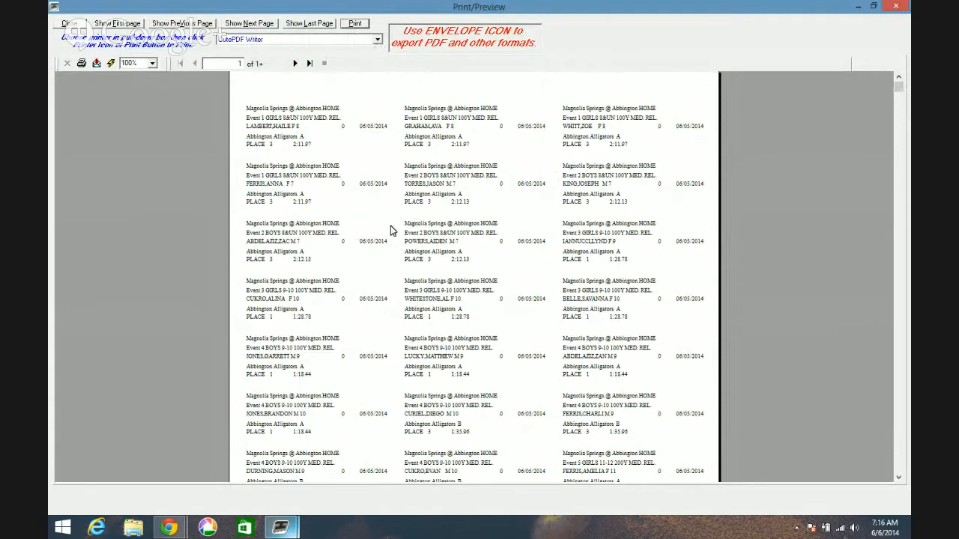
- Try to print the labels to a PDF in Swim Team Documents using the existing Magnolia Labels file name, cancelling the save
{"action": "left_click", "coordinate": [362, 26]}
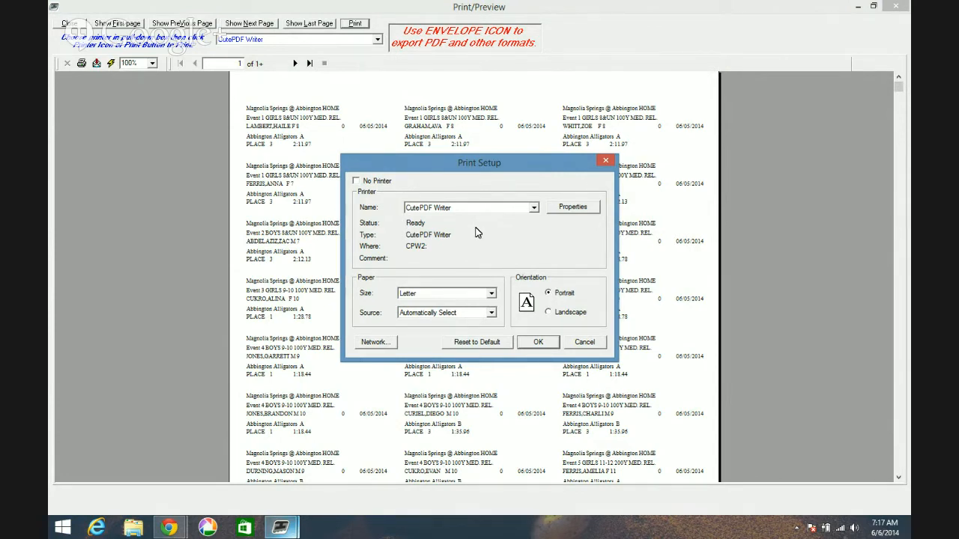
{"action": "left_click", "coordinate": [538, 342]}
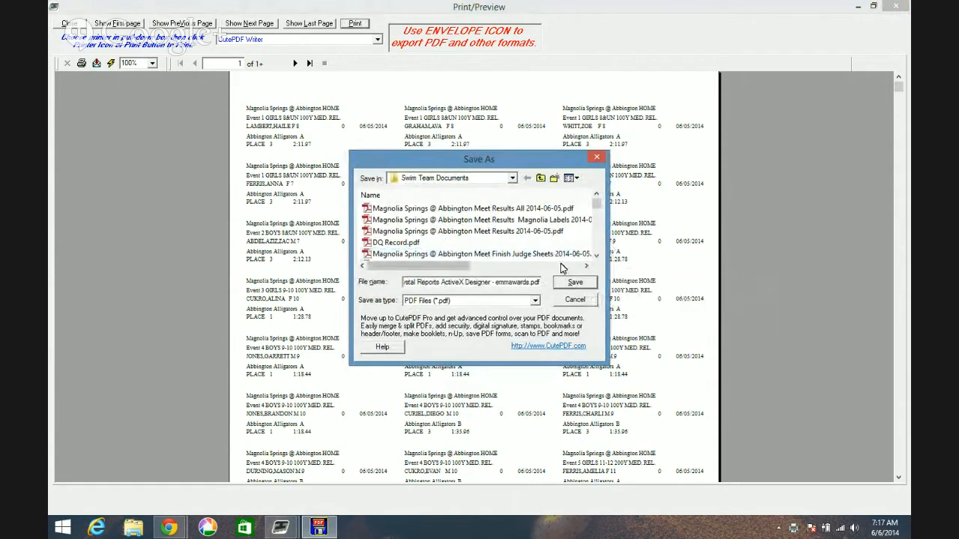
{"action": "left_click", "coordinate": [397, 219]}
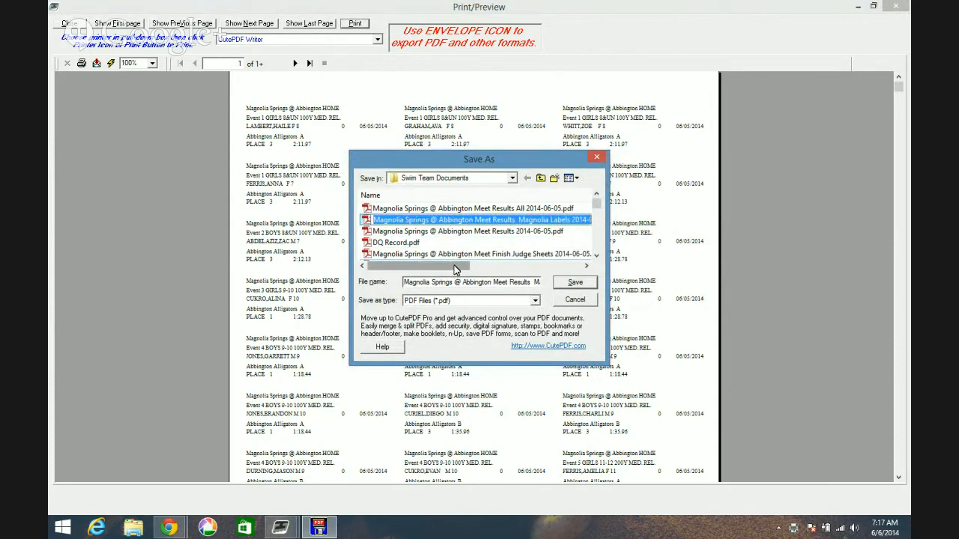
{"action": "left_click_drag", "start_coordinate": [456, 270], "coordinate": [494, 268]}
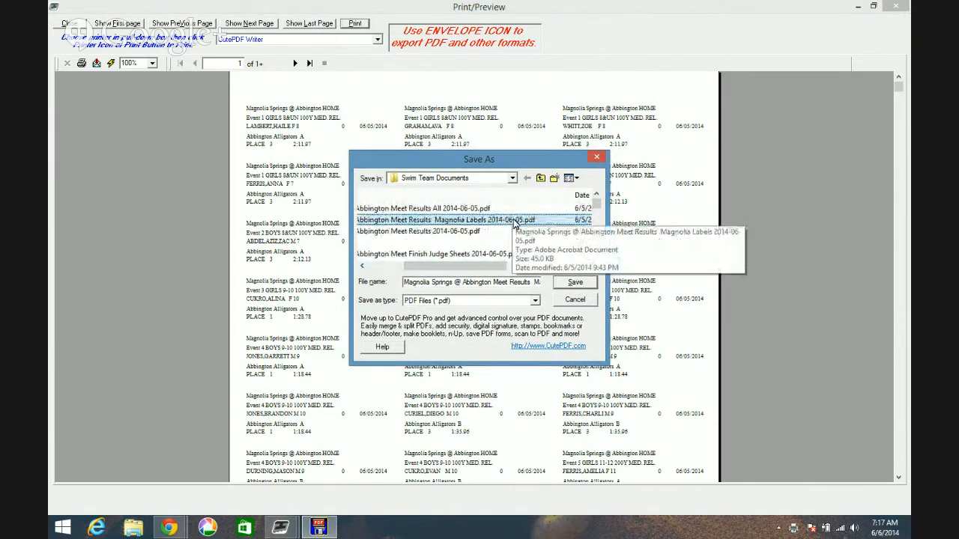
{"action": "left_click", "coordinate": [575, 306]}
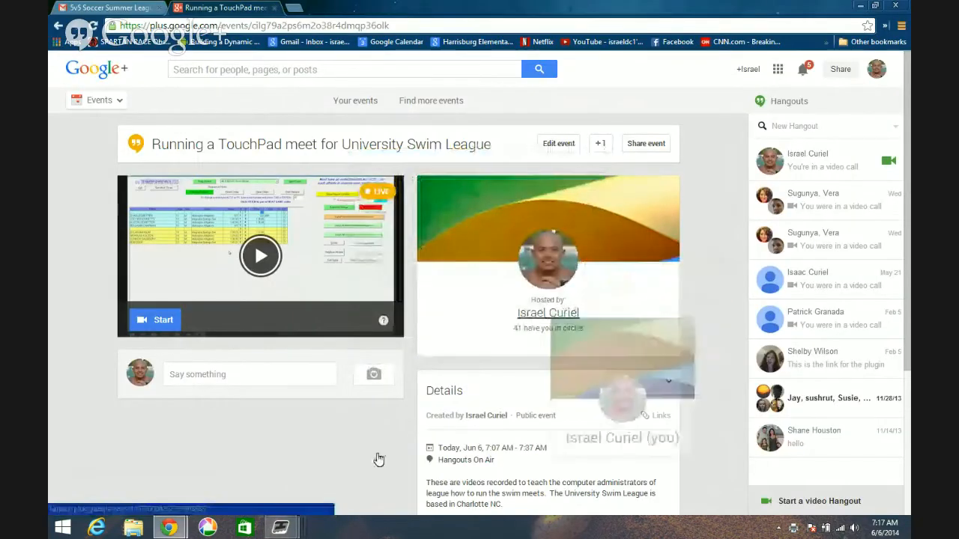
- Switch back to the TouchPad label preview and close it to return to event 52
{"action": "mouse_move", "coordinate": [279, 530]}
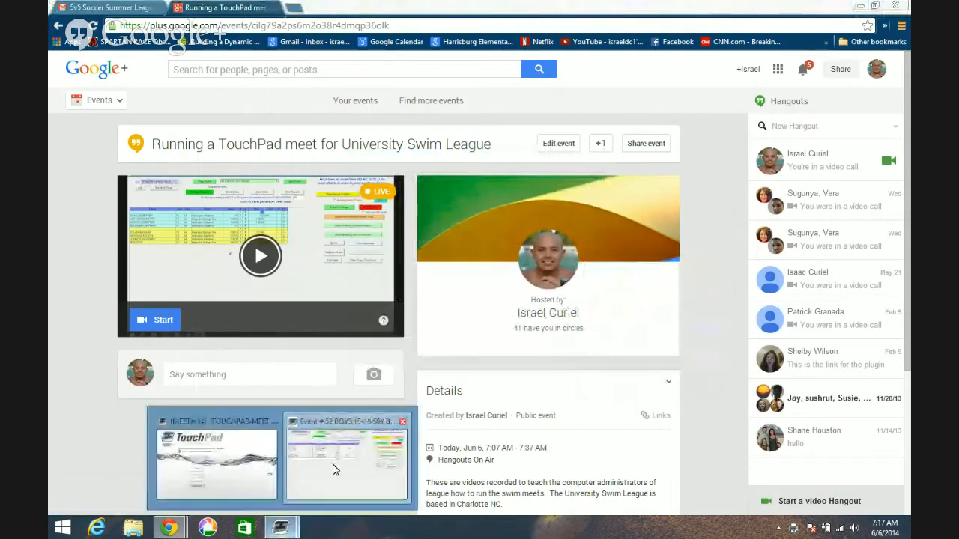
{"action": "left_click", "coordinate": [333, 465]}
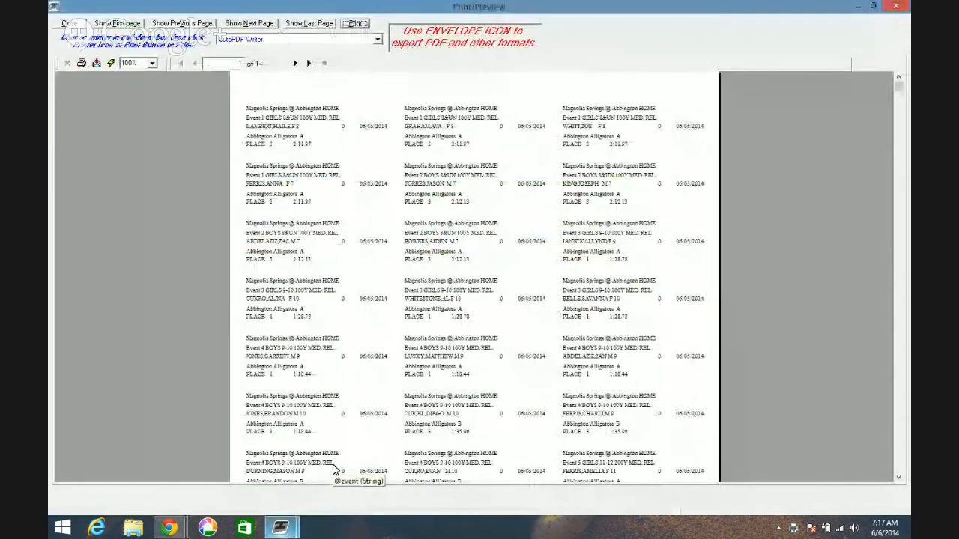
{"action": "left_click", "coordinate": [897, 7]}
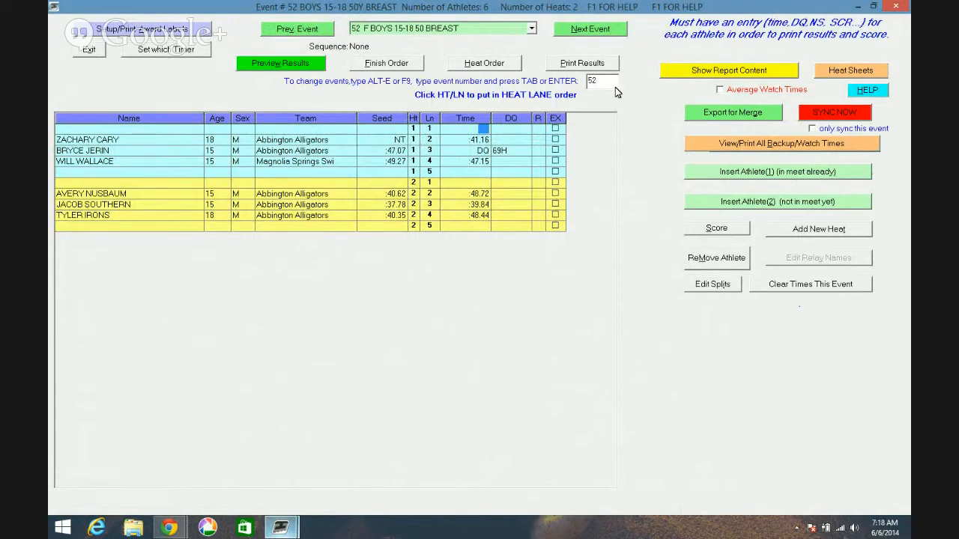
- Switch to File Explorer and open the Swim Team Documents folder inside Documents
{"action": "left_click", "coordinate": [169, 528]}
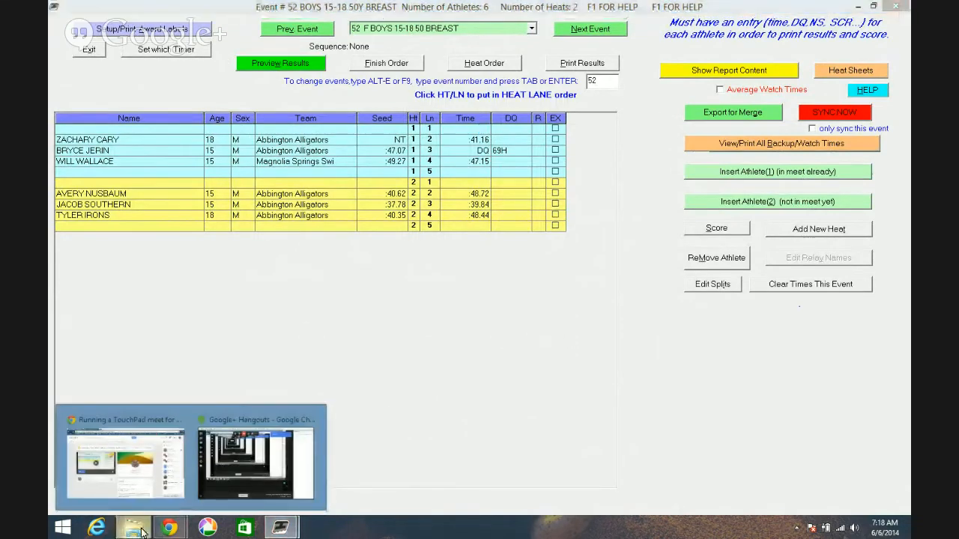
{"action": "left_click", "coordinate": [142, 456]}
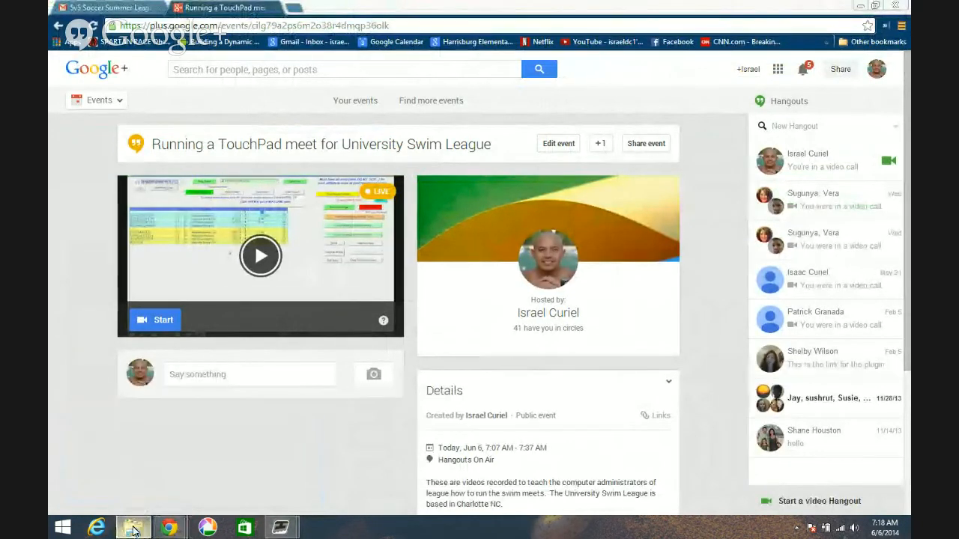
{"action": "left_click", "coordinate": [133, 528]}
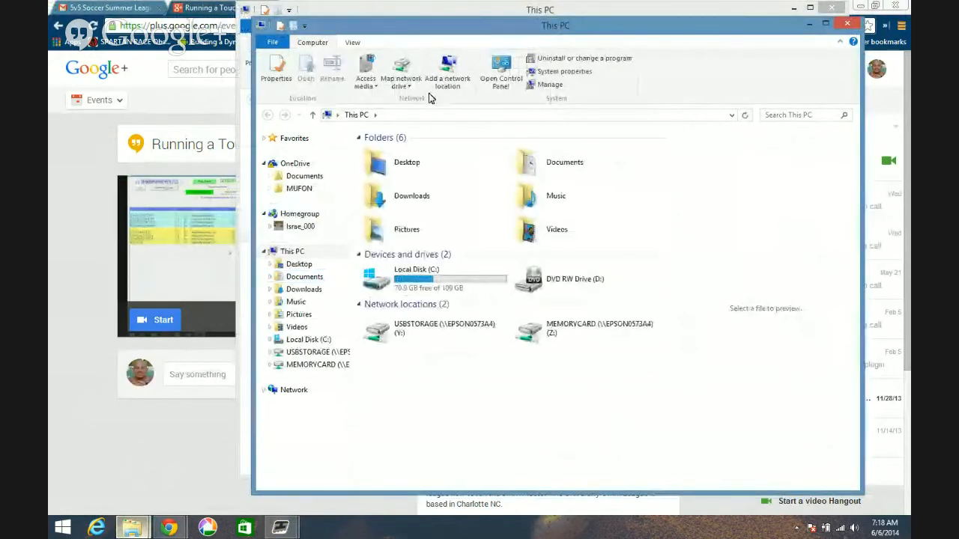
{"action": "double_click", "coordinate": [543, 162]}
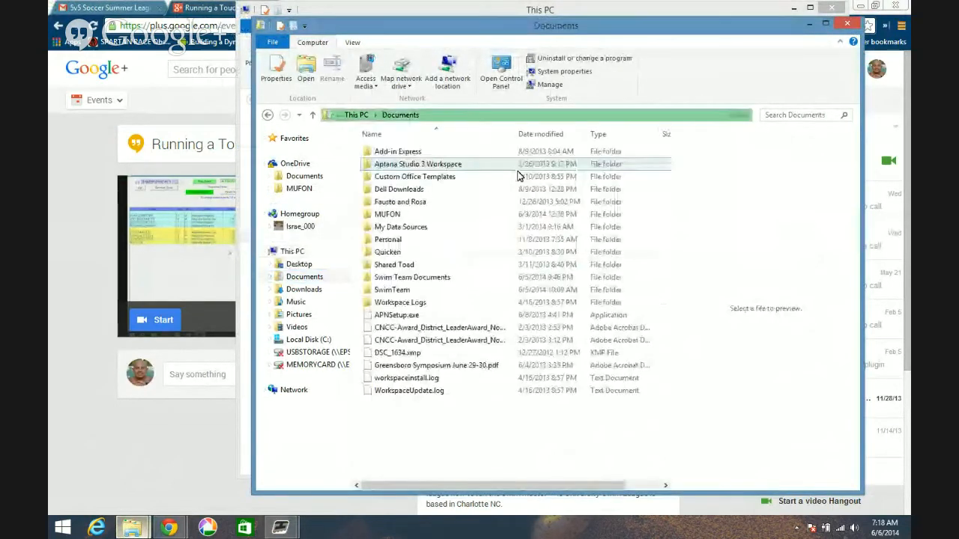
{"action": "double_click", "coordinate": [408, 278]}
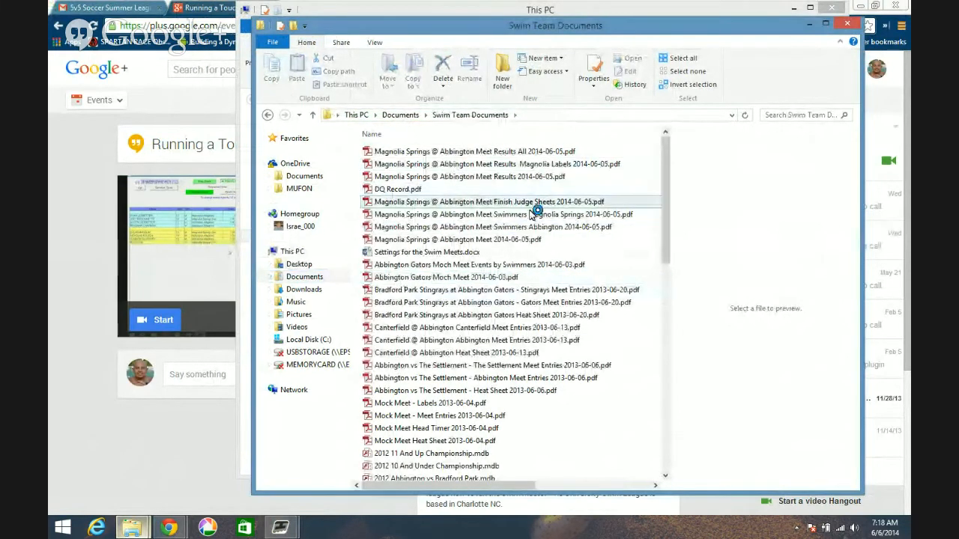
- Open the saved Magnolia Labels 2014-06-05 PDF, and return to TouchPad's main screen by closing event 52
{"action": "double_click", "coordinate": [545, 164]}
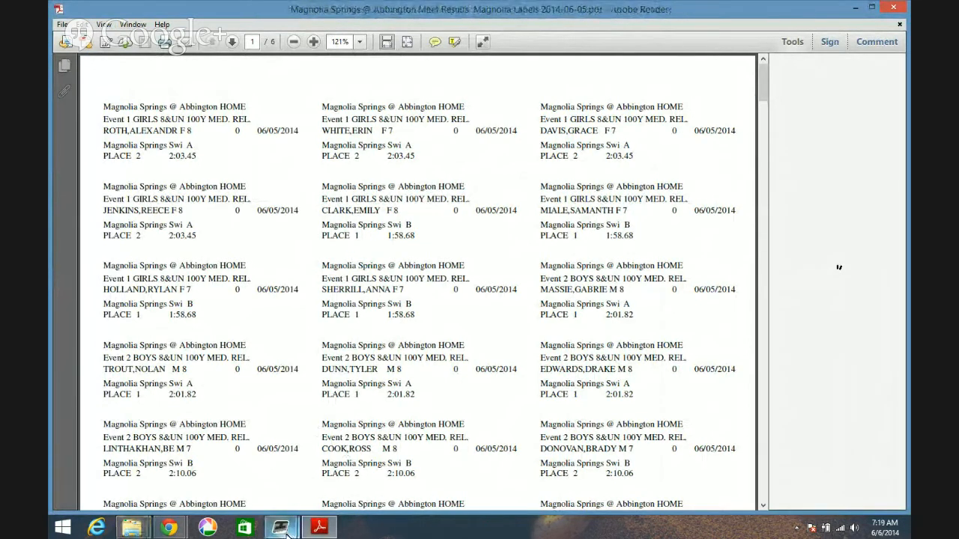
{"action": "mouse_move", "coordinate": [287, 534]}
{"action": "left_click", "coordinate": [330, 474]}
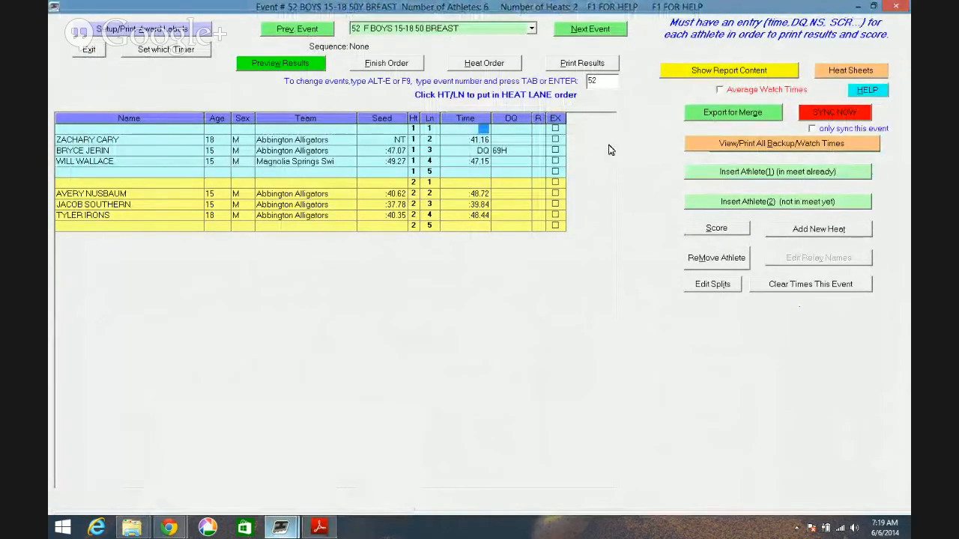
{"action": "left_click", "coordinate": [897, 7]}
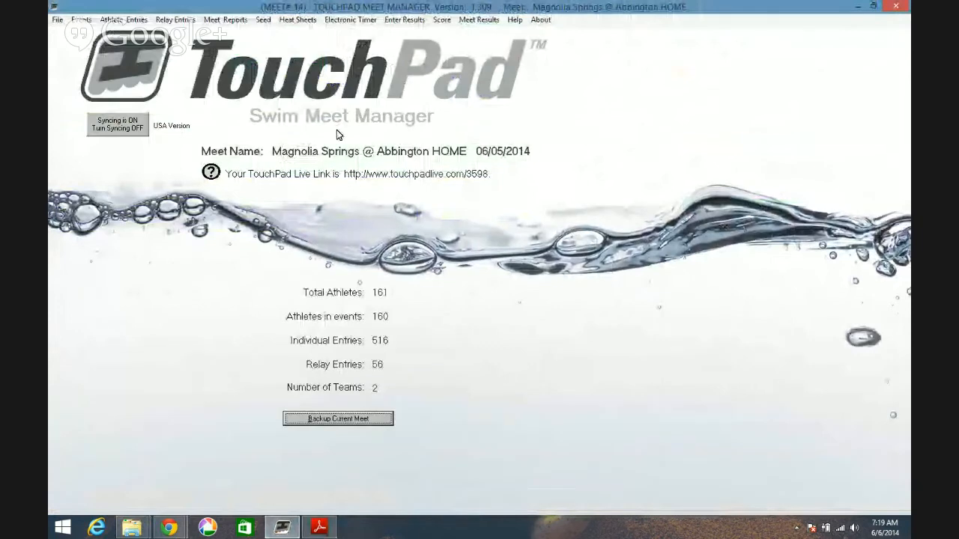
- Preview the complete meet results for events 1 to 52, including each athlete's age and gender
{"action": "left_click", "coordinate": [473, 27]}
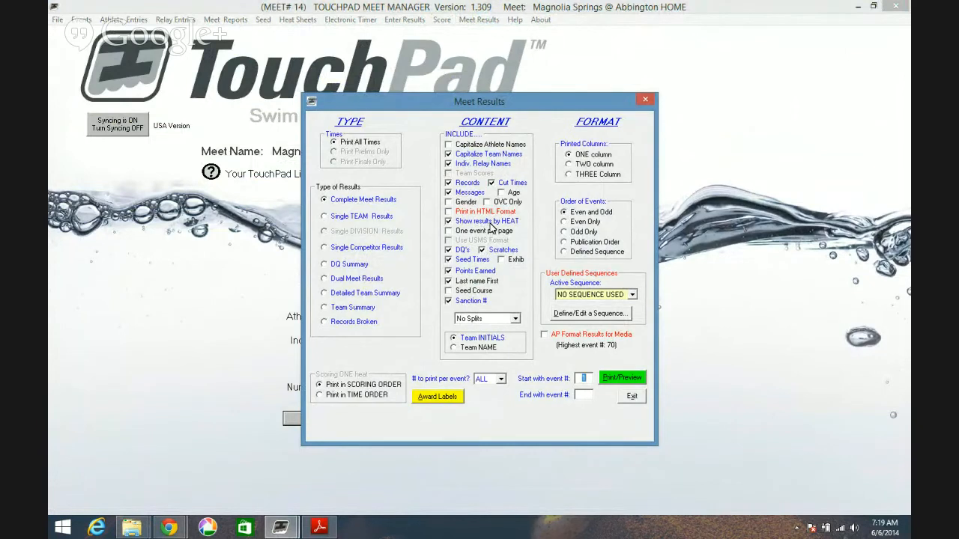
{"action": "left_click", "coordinate": [449, 203]}
{"action": "left_click", "coordinate": [617, 379]}
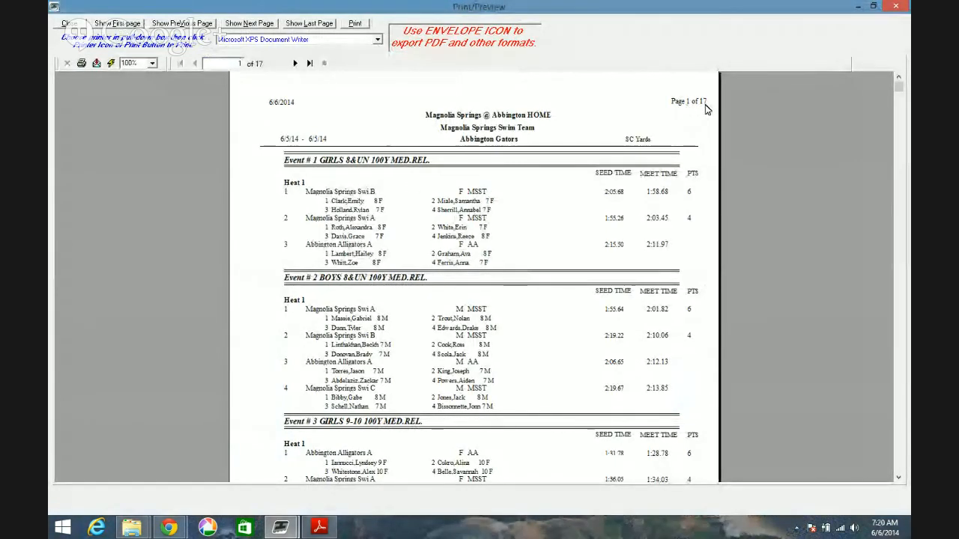
- Examine the relay teams, swimmers, times and points in the first seven pages of the results preview
{"action": "left_click", "coordinate": [310, 194]}
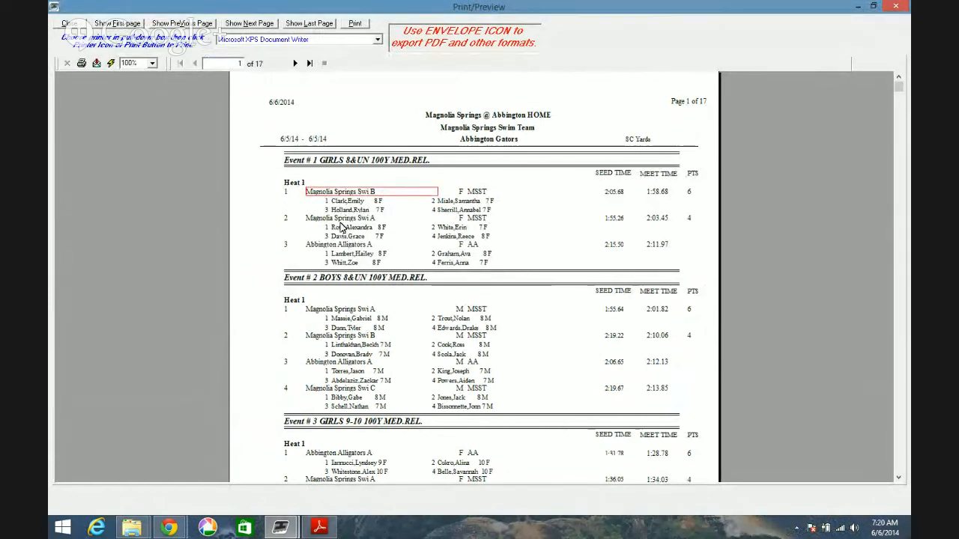
{"action": "left_click", "coordinate": [352, 202]}
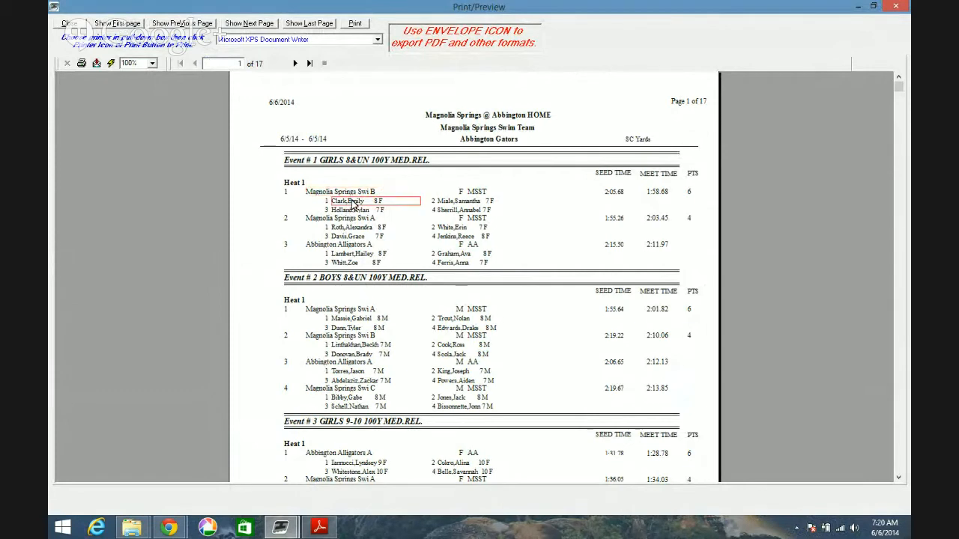
{"action": "left_click", "coordinate": [459, 201]}
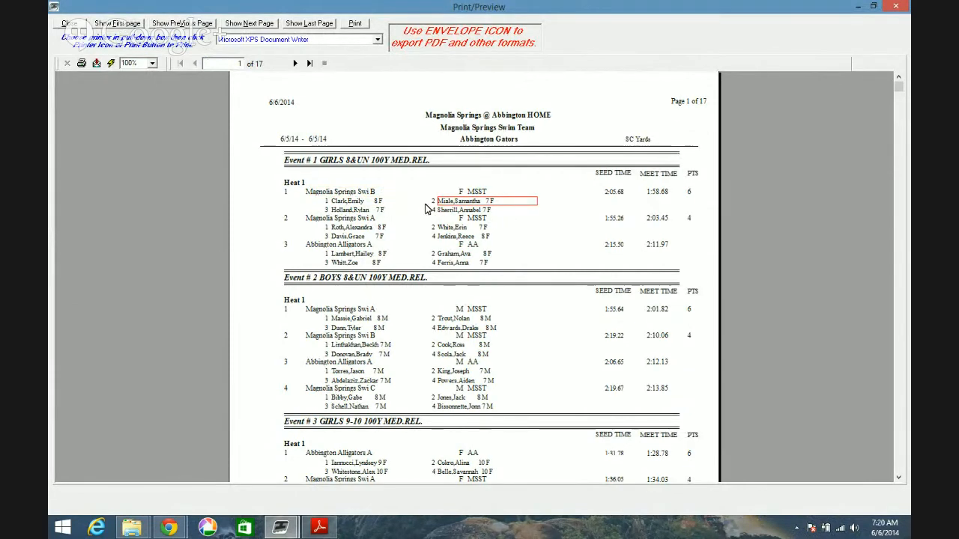
{"action": "left_click", "coordinate": [643, 212]}
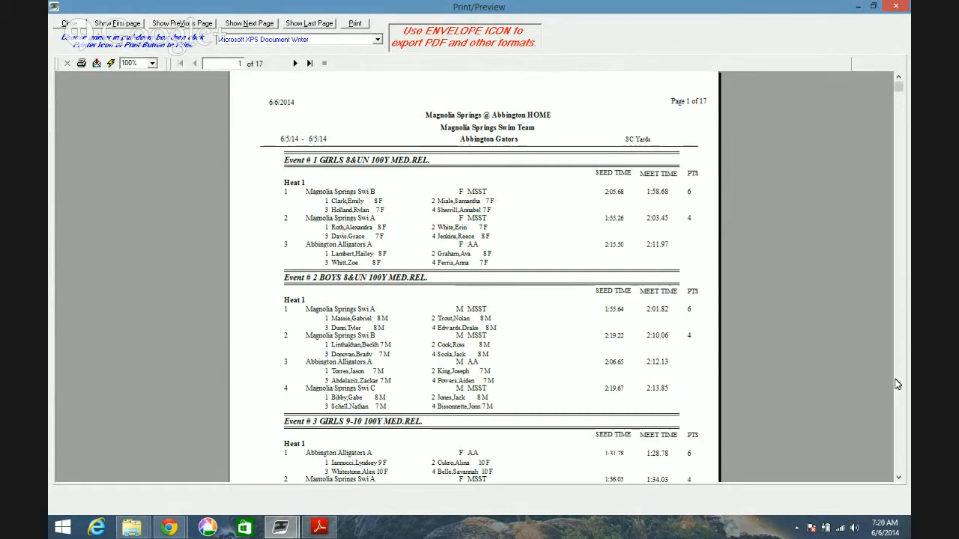
{"action": "scroll", "coordinate": [897, 385], "scroll_direction": "down", "scroll_amount": 5}
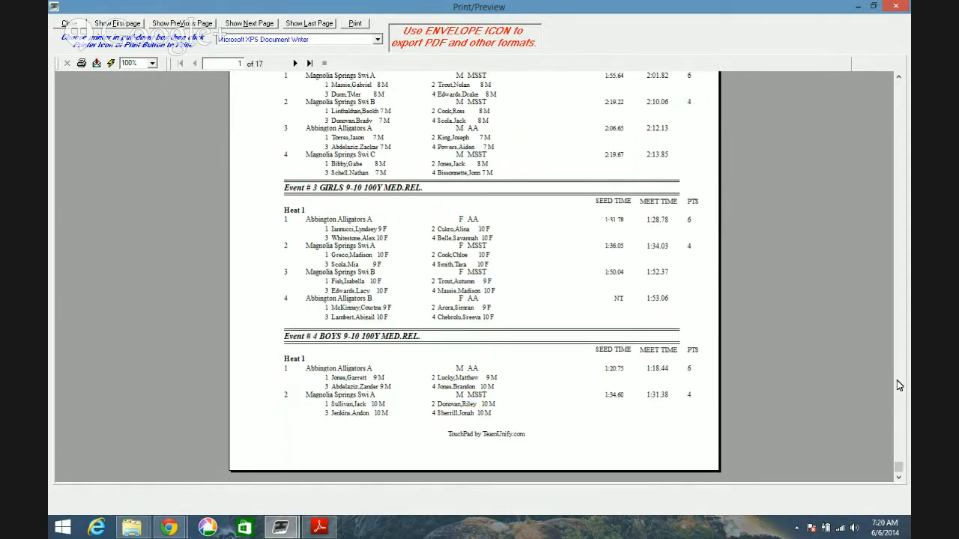
{"action": "left_click", "coordinate": [296, 64]}
{"action": "left_click", "coordinate": [295, 65]}
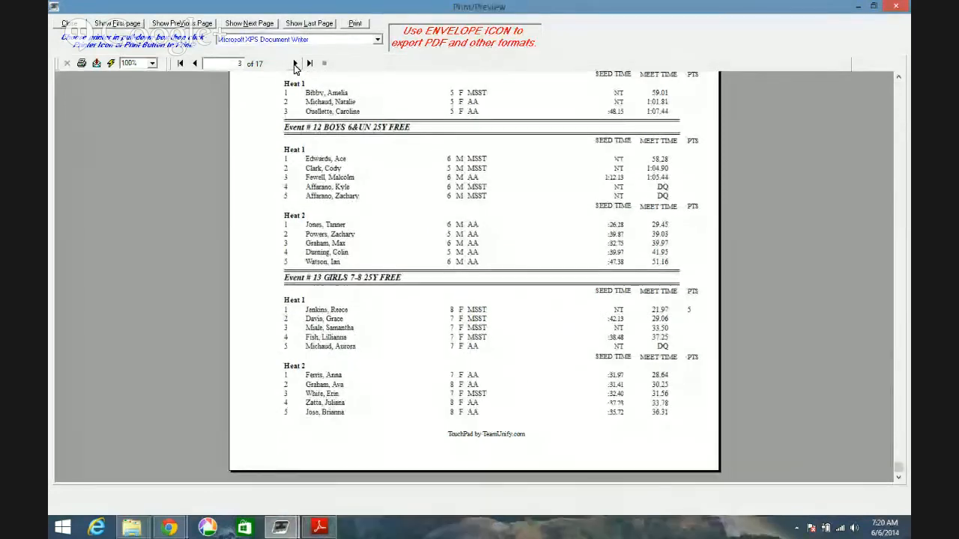
{"action": "left_click", "coordinate": [295, 64]}
{"action": "left_click", "coordinate": [296, 65]}
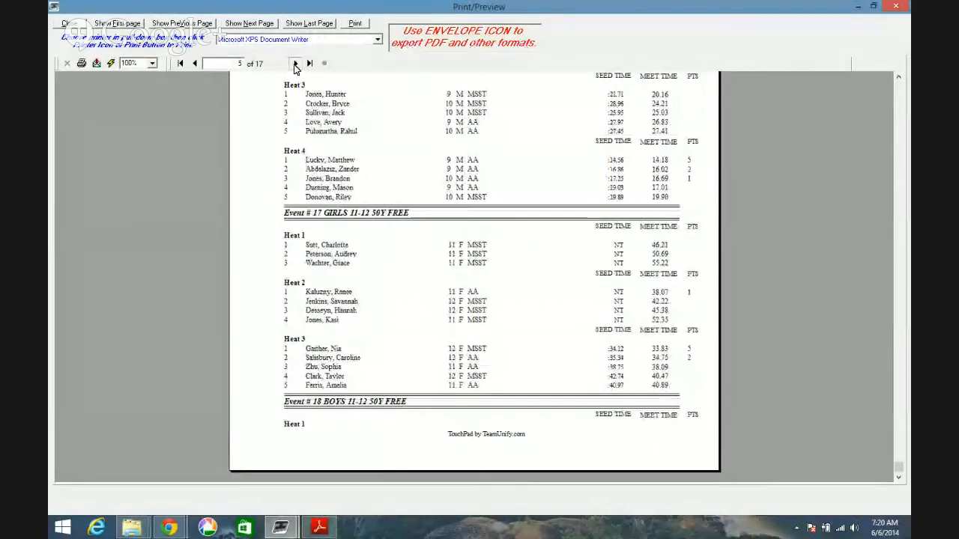
{"action": "left_click", "coordinate": [296, 65]}
{"action": "left_click", "coordinate": [295, 65]}
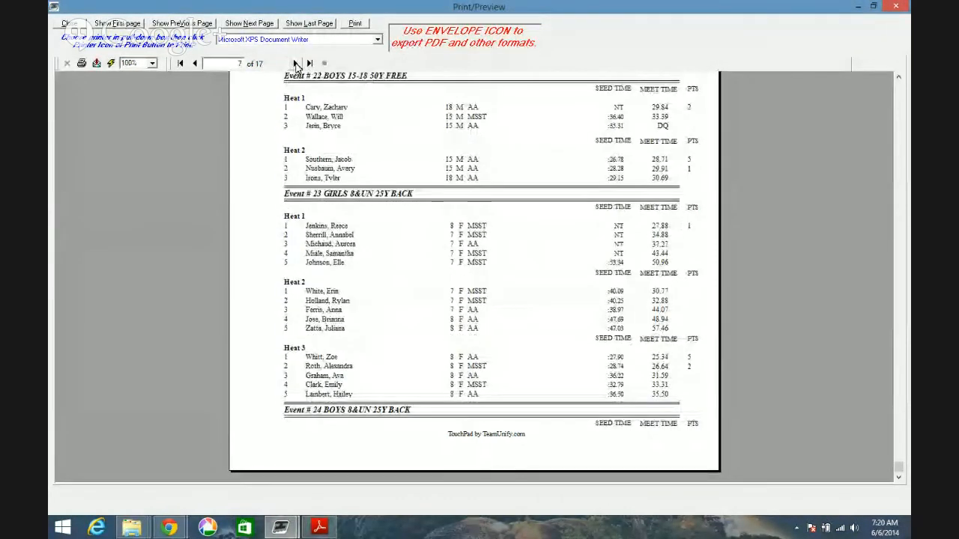
- Try to print the results with CutePDF Writer using the existing Meet Results All 2014-06-05 file name, cancelling the save
{"action": "left_click", "coordinate": [286, 41]}
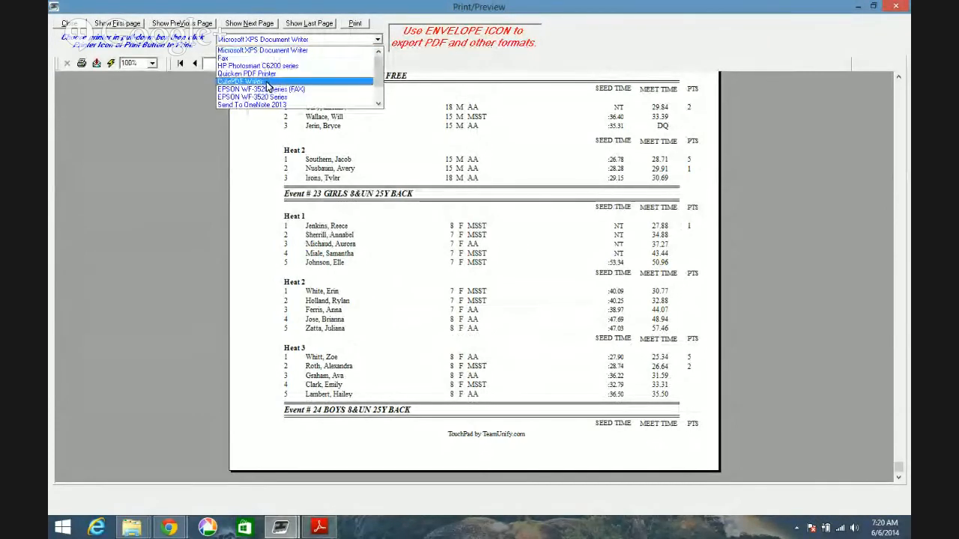
{"action": "left_click", "coordinate": [266, 83]}
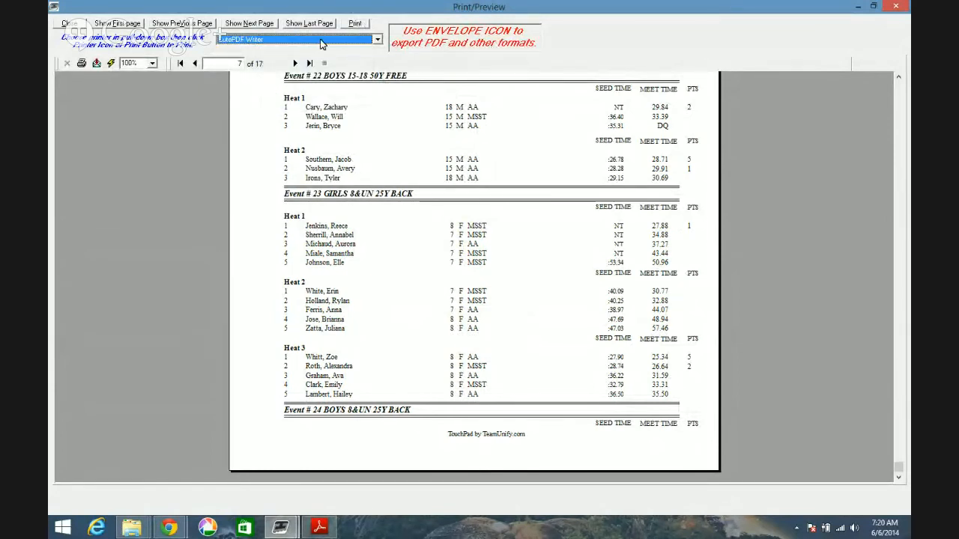
{"action": "left_click", "coordinate": [356, 25]}
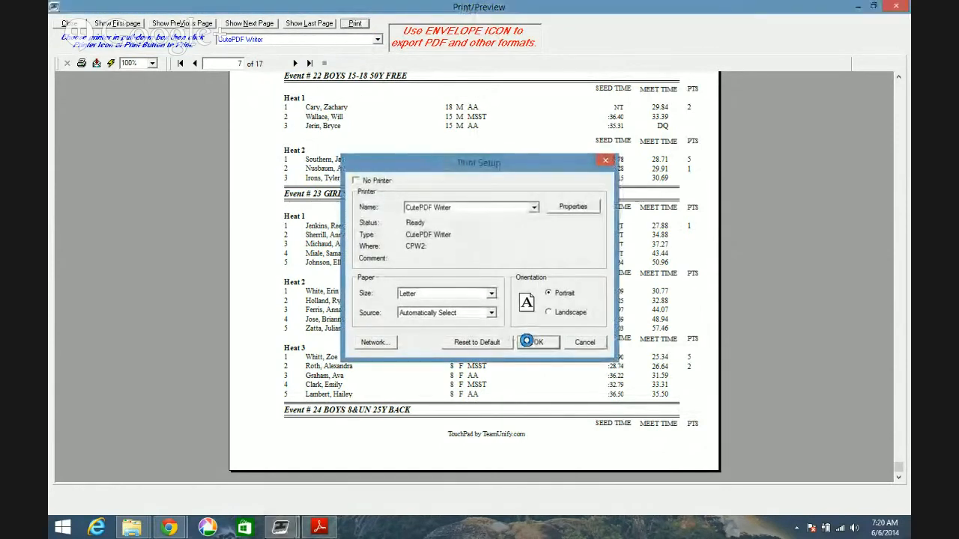
{"action": "left_click", "coordinate": [536, 341]}
{"action": "left_click", "coordinate": [551, 229]}
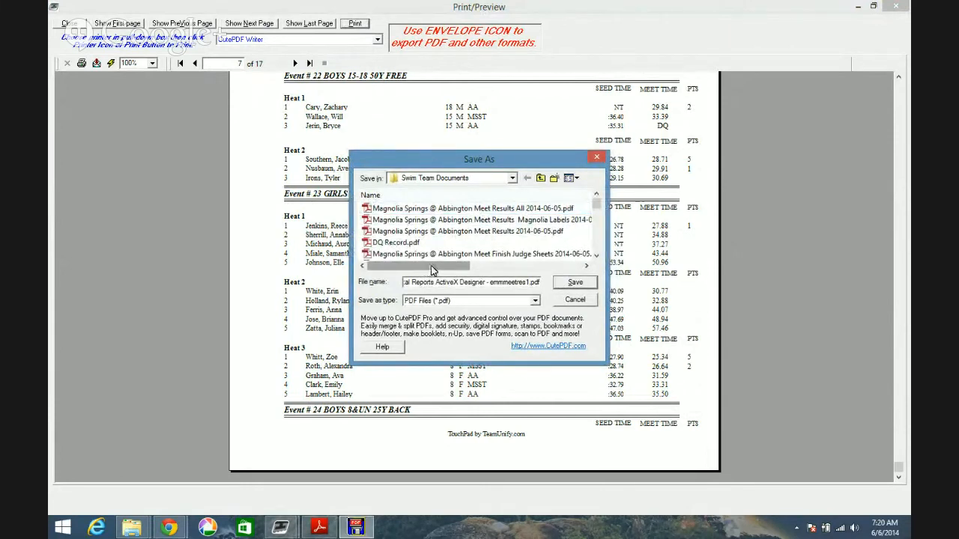
{"action": "left_click", "coordinate": [504, 210]}
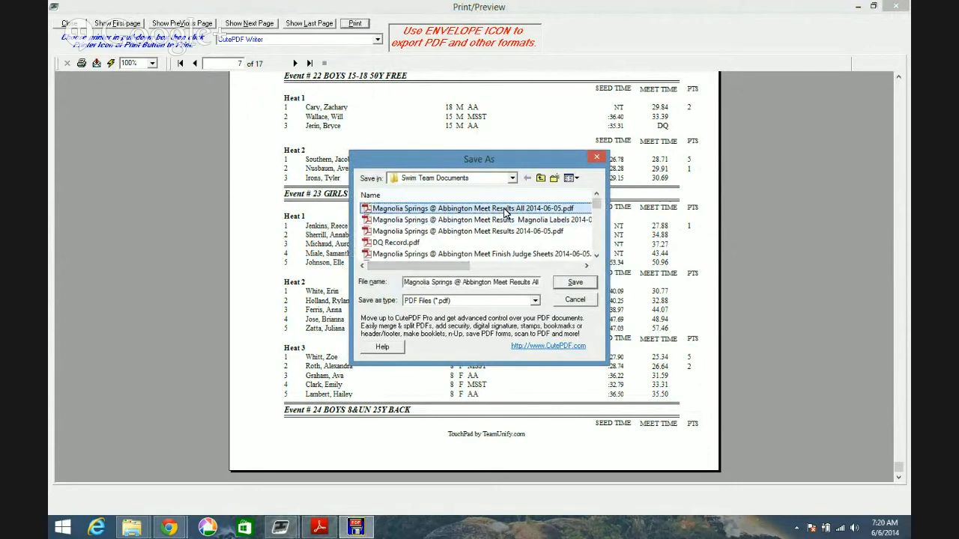
{"action": "left_click", "coordinate": [579, 308]}
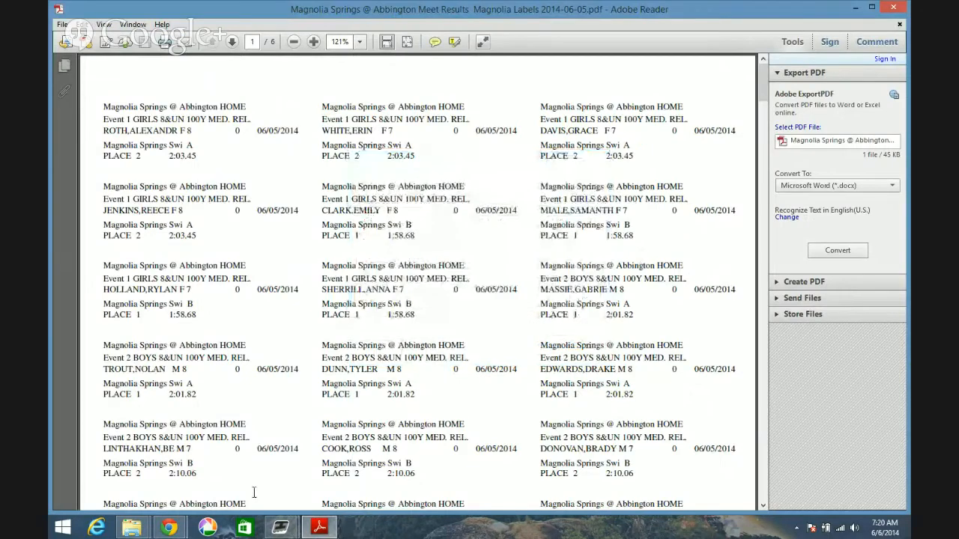
- Switch back to TouchPad and close the results preview and the Meet Results dialog
{"action": "mouse_move", "coordinate": [280, 528]}
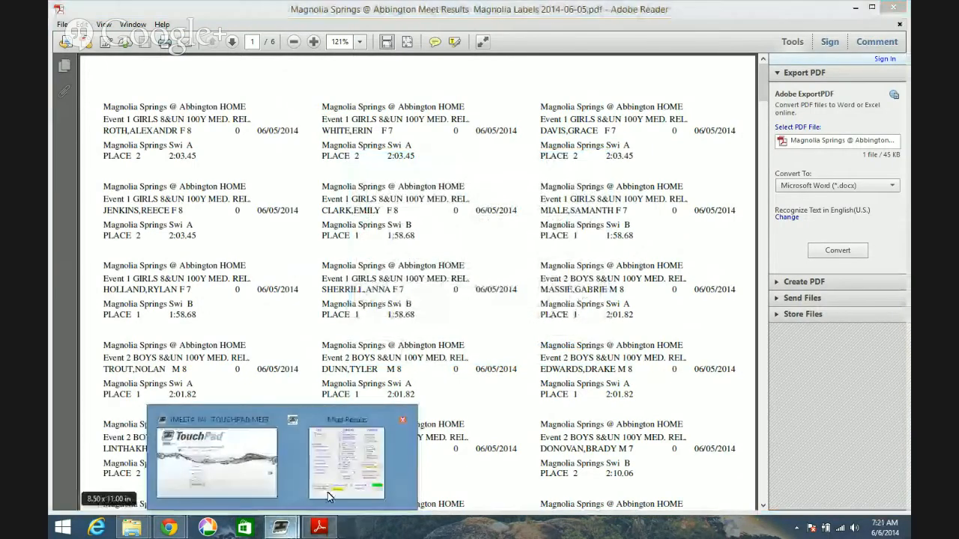
{"action": "left_click", "coordinate": [327, 492]}
{"action": "left_click", "coordinate": [896, 6]}
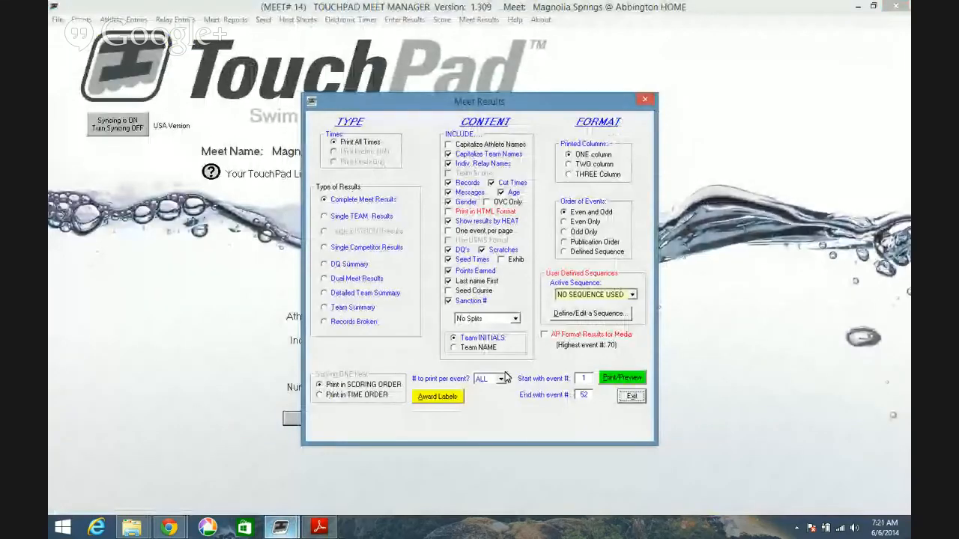
{"action": "left_click", "coordinate": [621, 400]}
- Sync the current meet to SwimOffice
{"action": "mouse_move", "coordinate": [210, 172]}
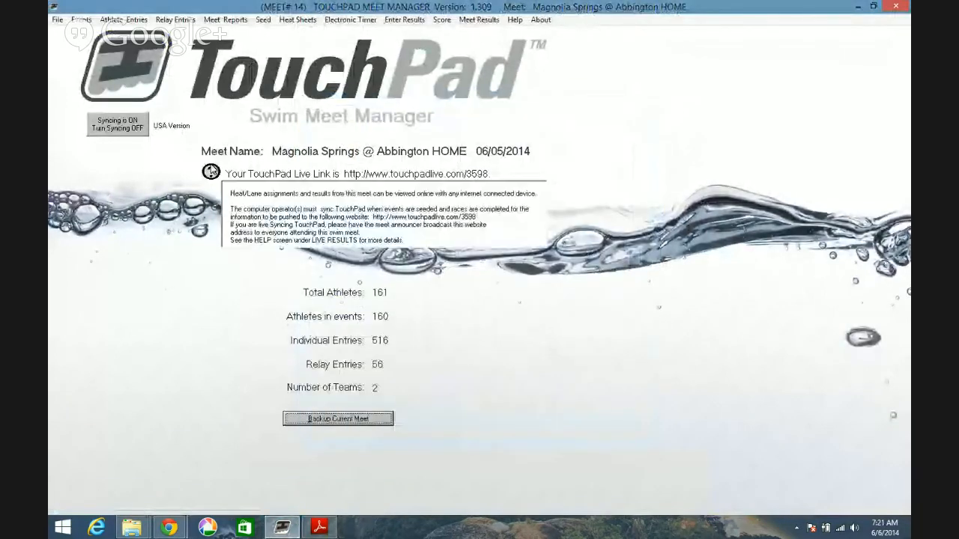
{"action": "left_click", "coordinate": [57, 19]}
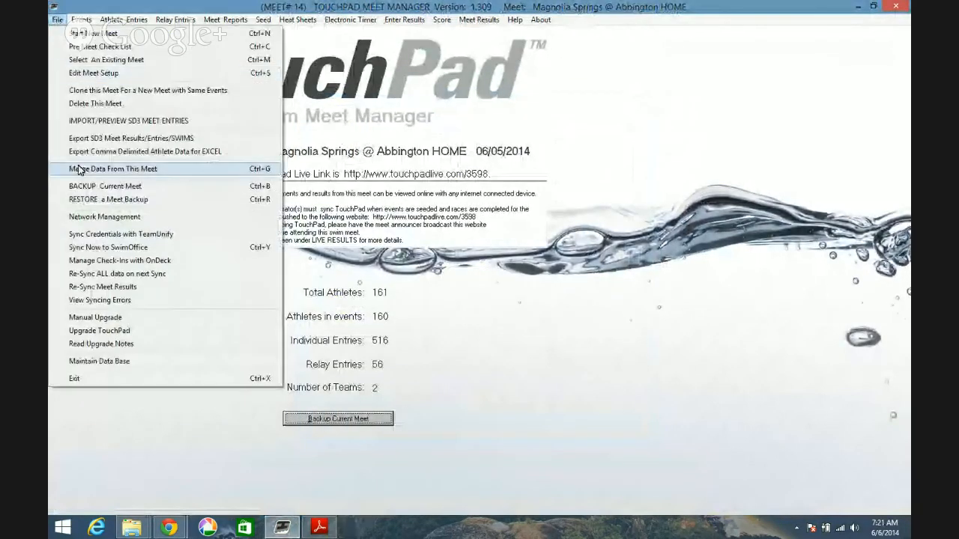
{"action": "left_click", "coordinate": [87, 250]}
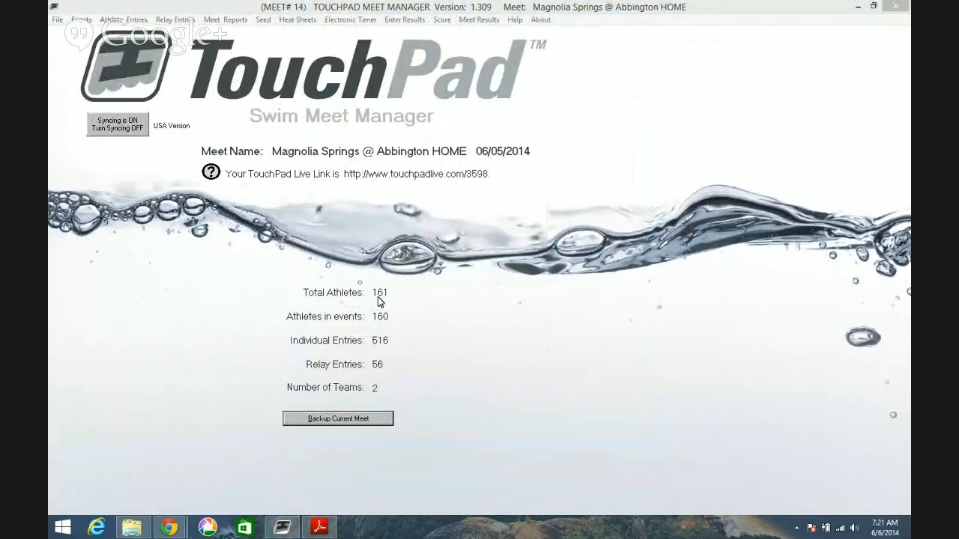
- Switch to Chrome and open the gators.abbingtonhoa.com team site in a new tab
{"action": "mouse_move", "coordinate": [184, 531]}
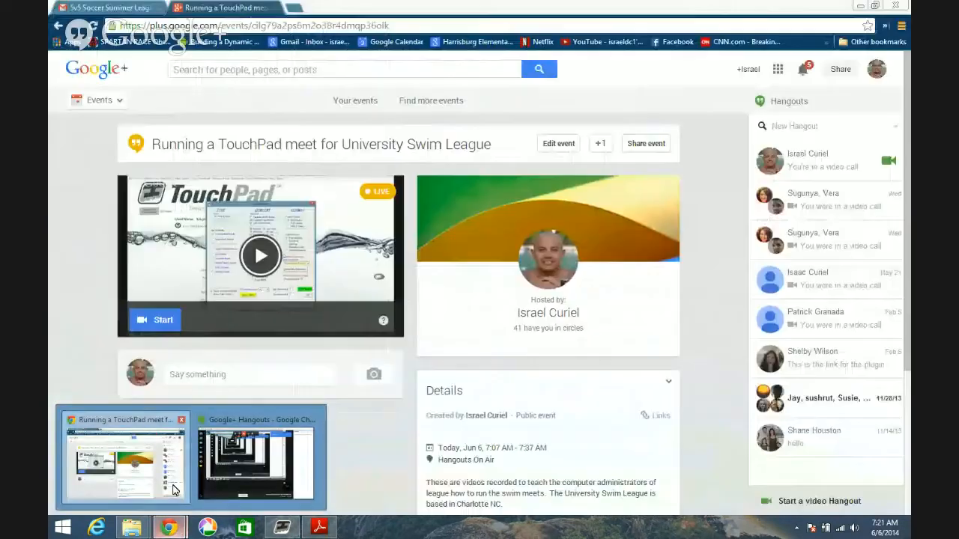
{"action": "left_click", "coordinate": [172, 487]}
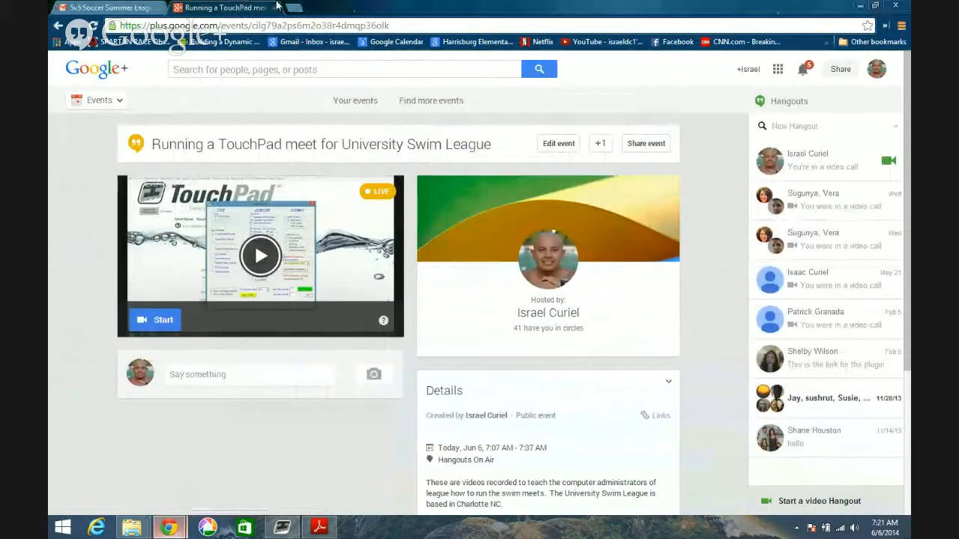
{"action": "left_click", "coordinate": [294, 8]}
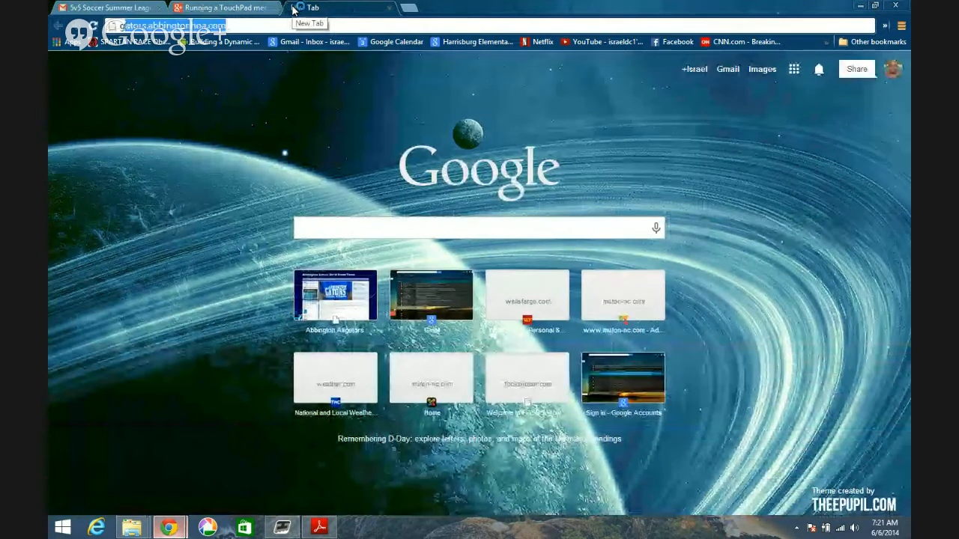
{"action": "type", "text": "gat"}
{"action": "key", "text": "Return"}
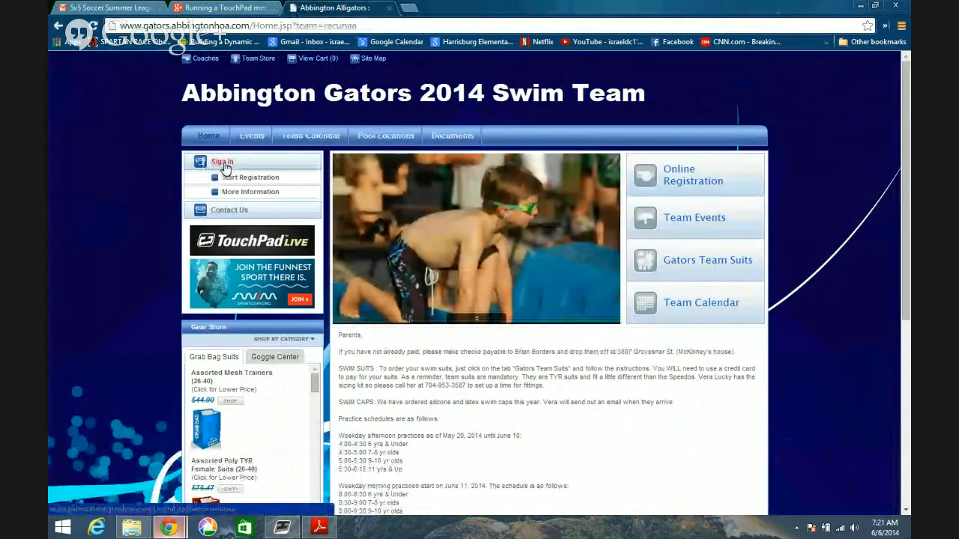
- Sign in to the team site and open its past and archived events
{"action": "left_click", "coordinate": [226, 165]}
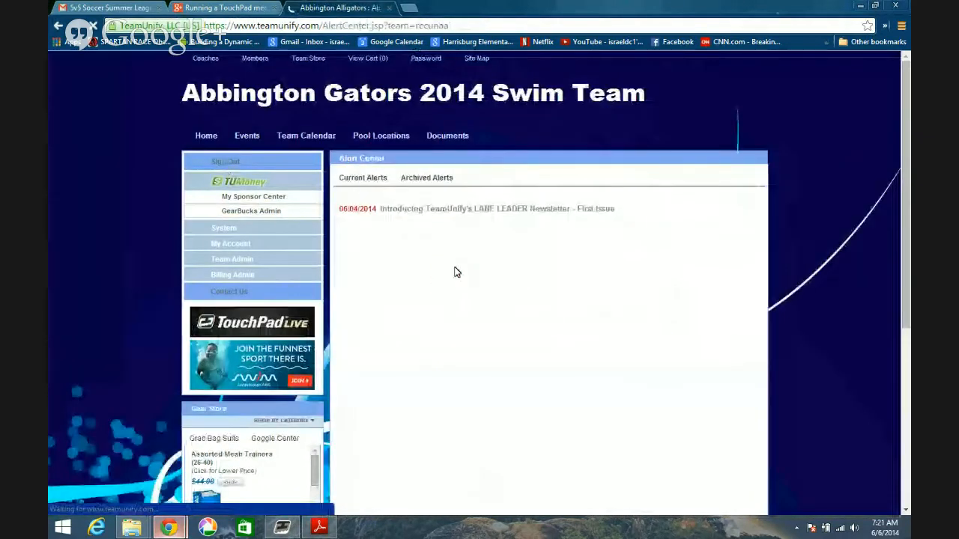
{"action": "left_click", "coordinate": [248, 139]}
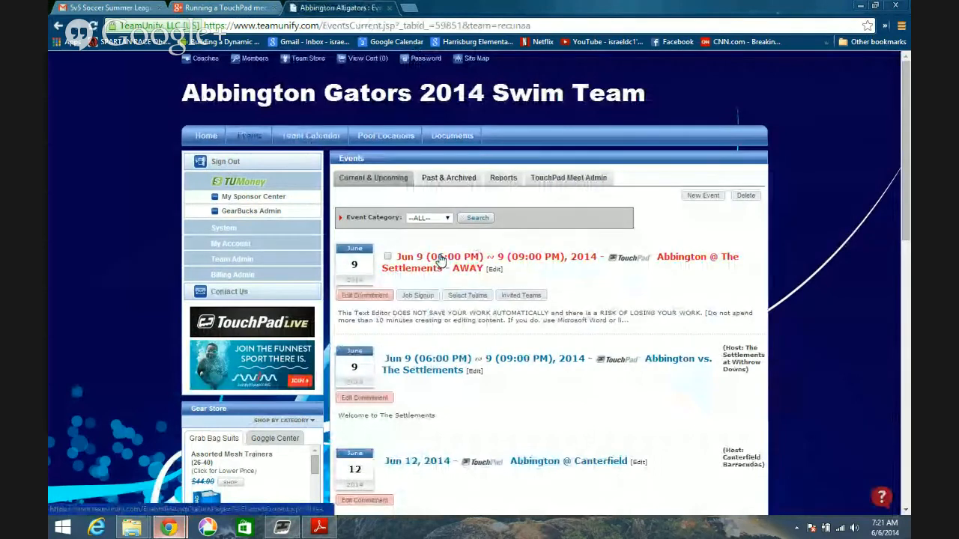
{"action": "left_click", "coordinate": [442, 183]}
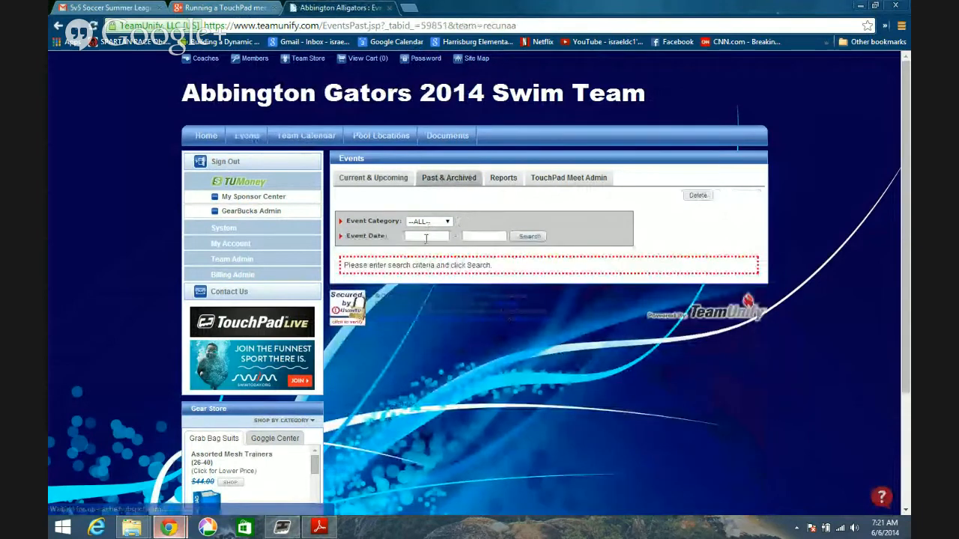
- Search the past events with both the start and end date set to 06/05/2014
{"action": "left_click", "coordinate": [424, 237]}
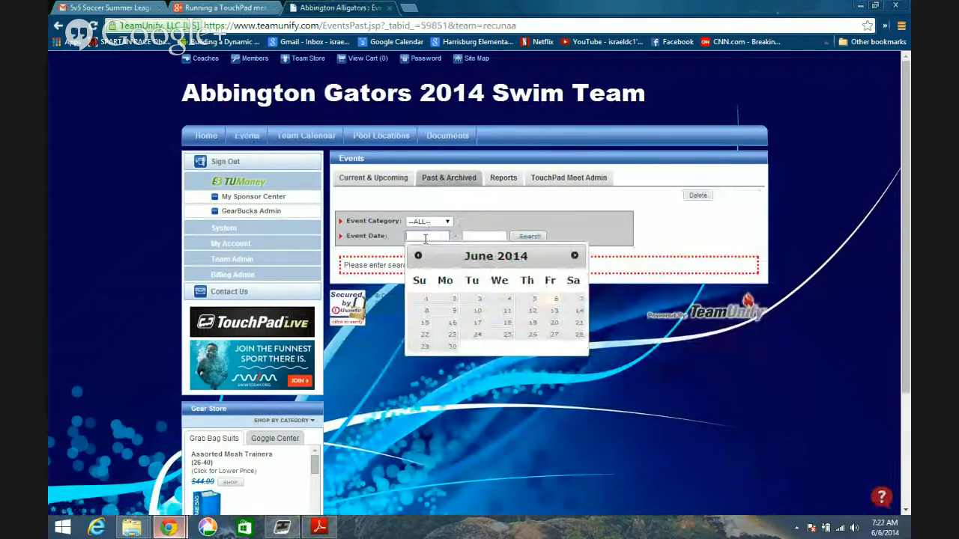
{"action": "left_click", "coordinate": [534, 299]}
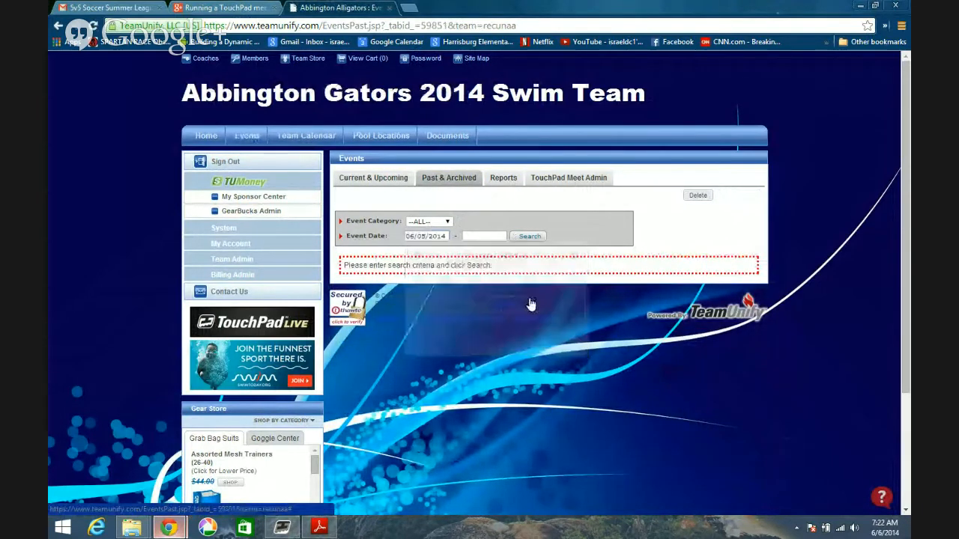
{"action": "left_click", "coordinate": [503, 235]}
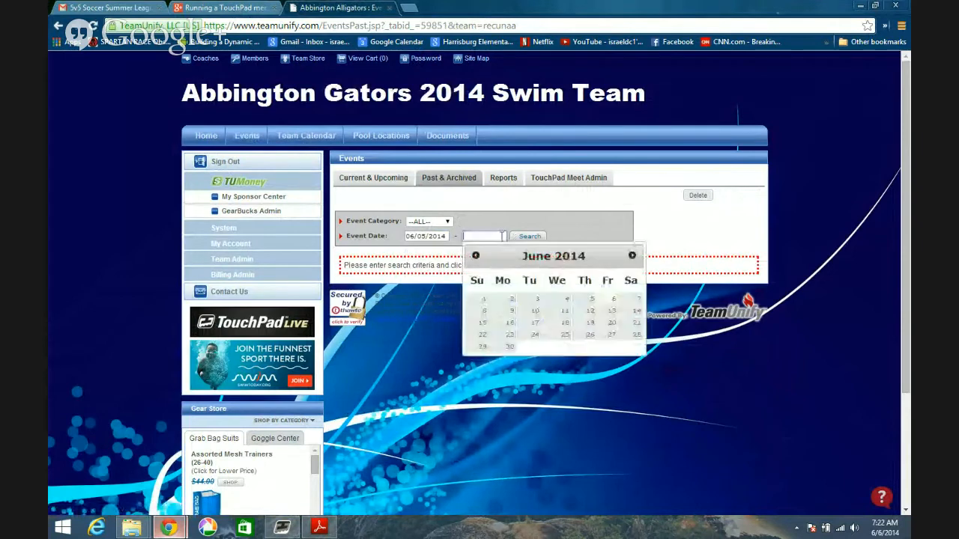
{"action": "left_click", "coordinate": [583, 303]}
{"action": "left_click", "coordinate": [531, 239]}
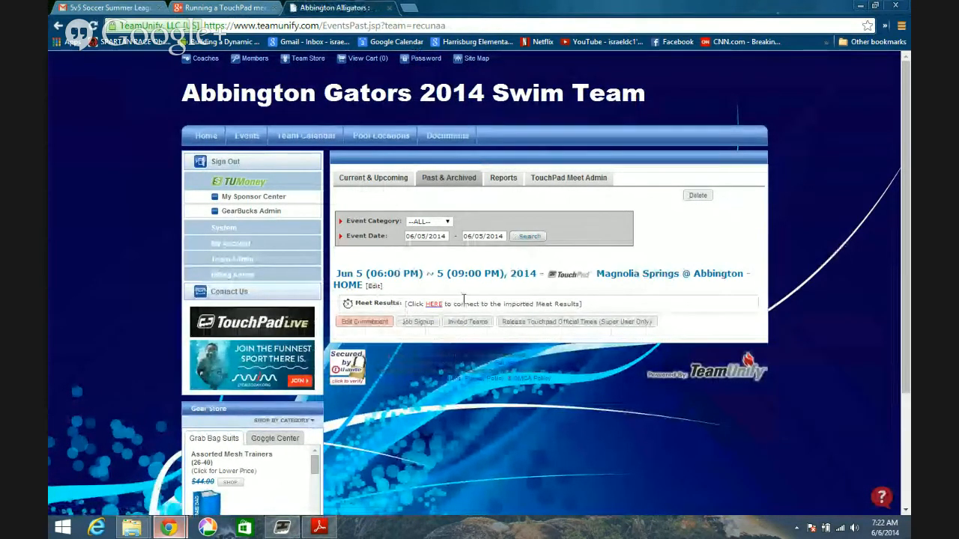
- Try to find an imported results set dated 06/05/2014 to connect to the Magnolia Springs @ Abbington - HOME meet
{"action": "left_click_drag", "start_coordinate": [506, 304], "coordinate": [583, 304]}
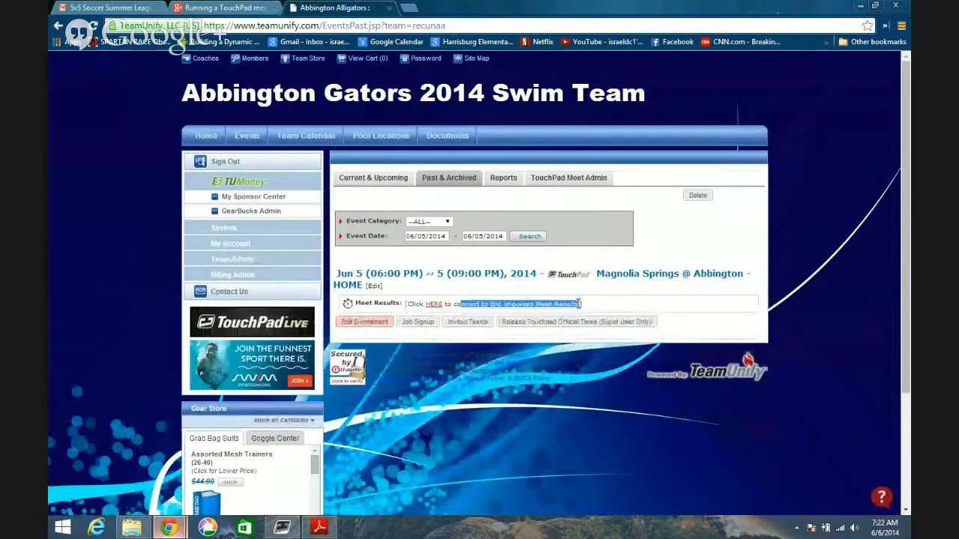
{"action": "left_click", "coordinate": [433, 306]}
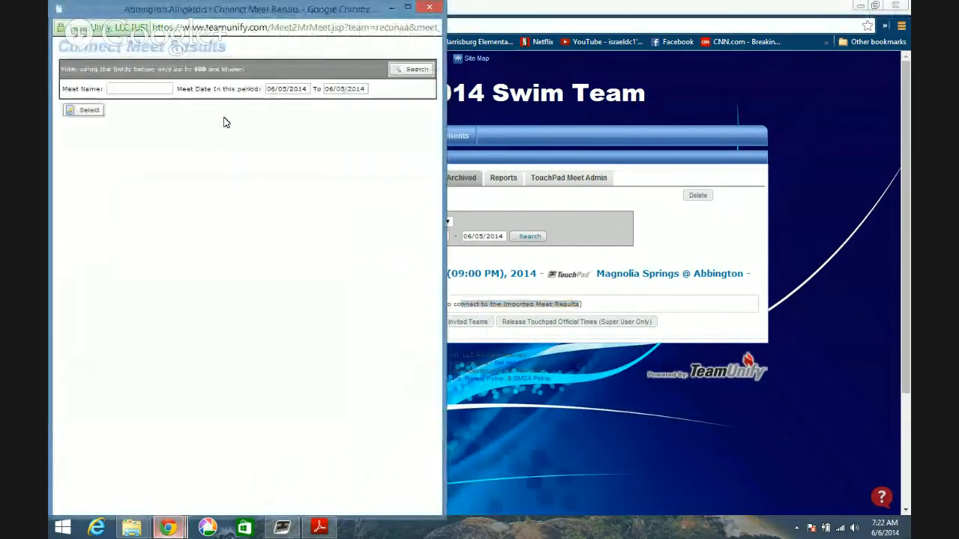
{"action": "left_click", "coordinate": [418, 76]}
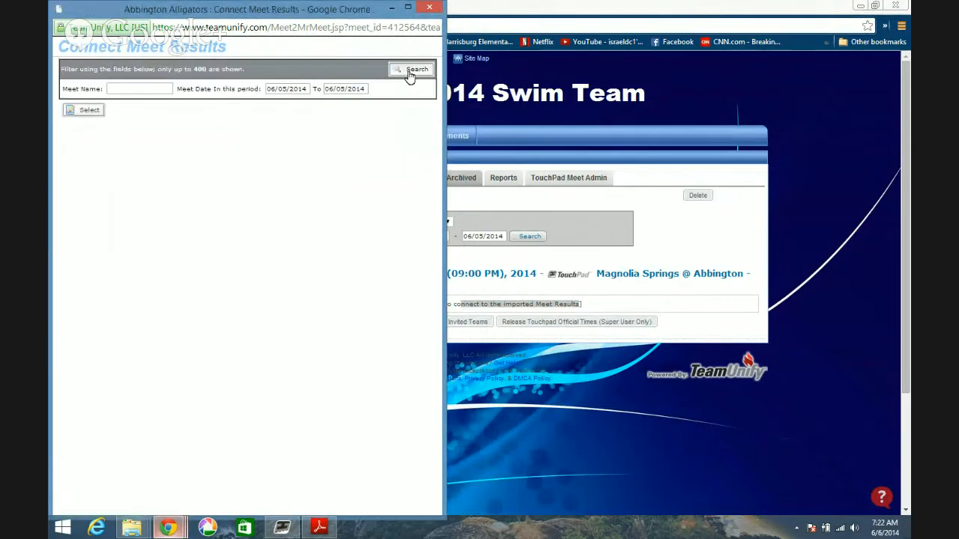
{"action": "left_click", "coordinate": [416, 68]}
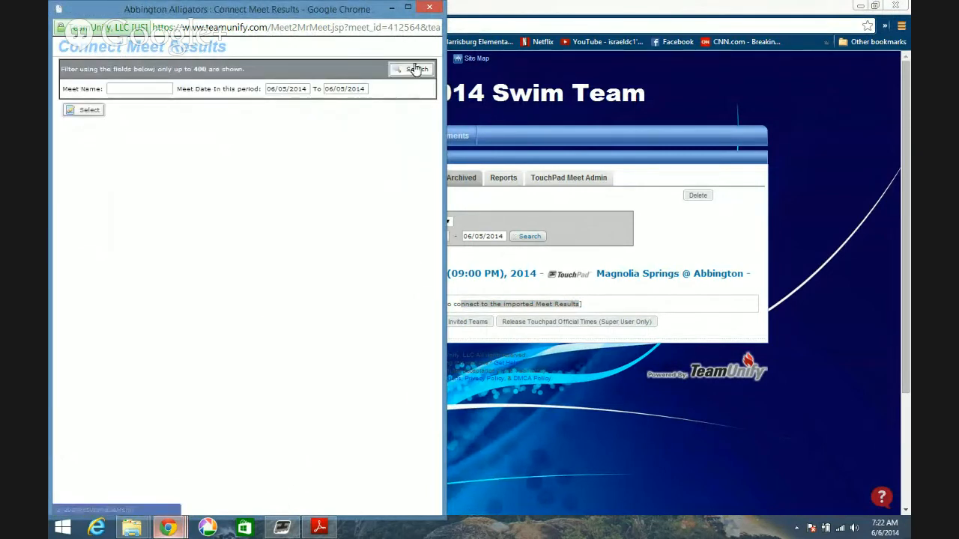
{"action": "left_click", "coordinate": [430, 9]}
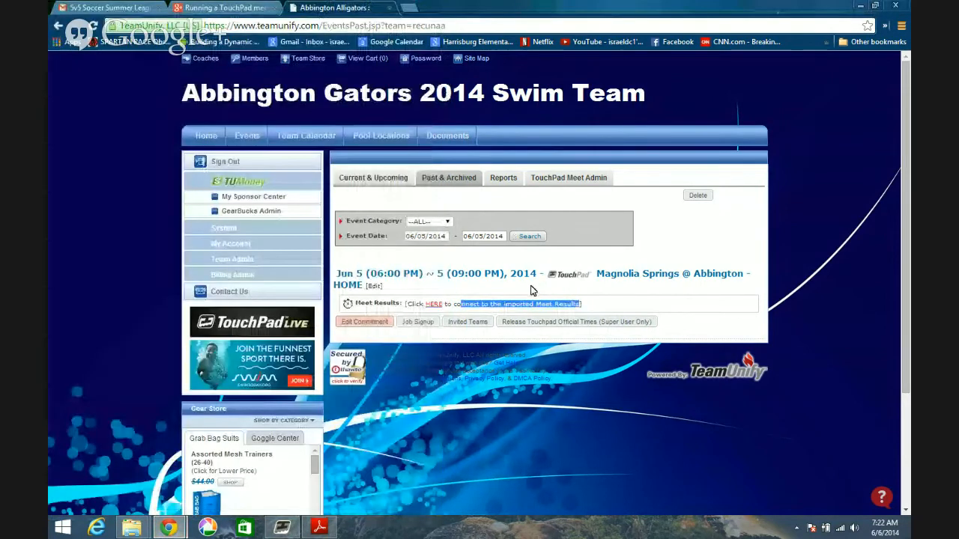
- Release the official TouchPad times for the Magnolia Springs @ Abbington - HOME meet, confirming with Yes
{"action": "left_click", "coordinate": [551, 322]}
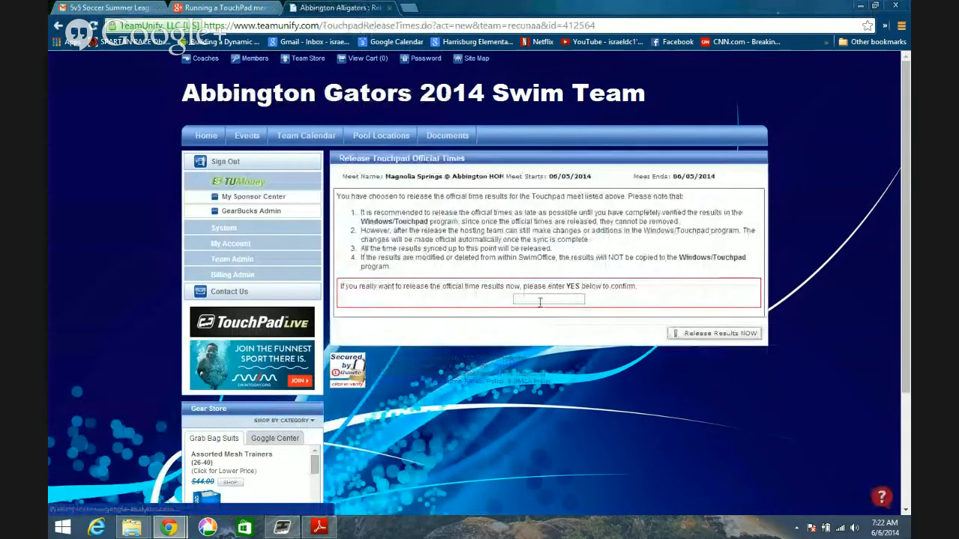
{"action": "left_click", "coordinate": [539, 299]}
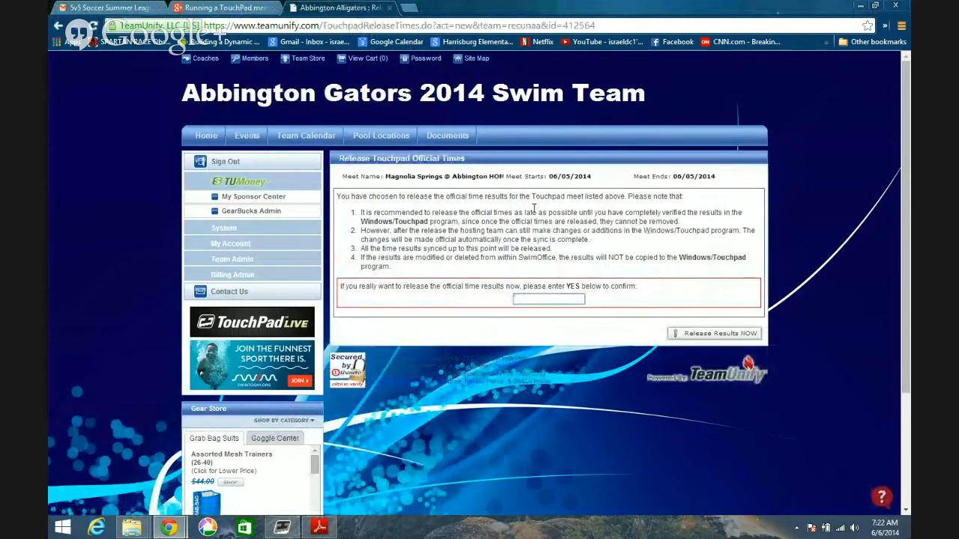
{"action": "type", "text": "Yes"}
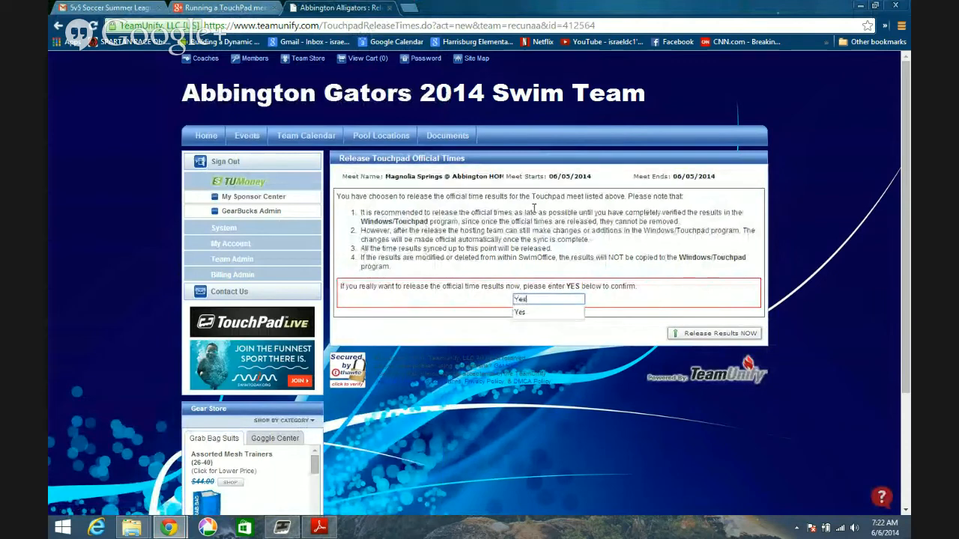
{"action": "key", "text": "Escape"}
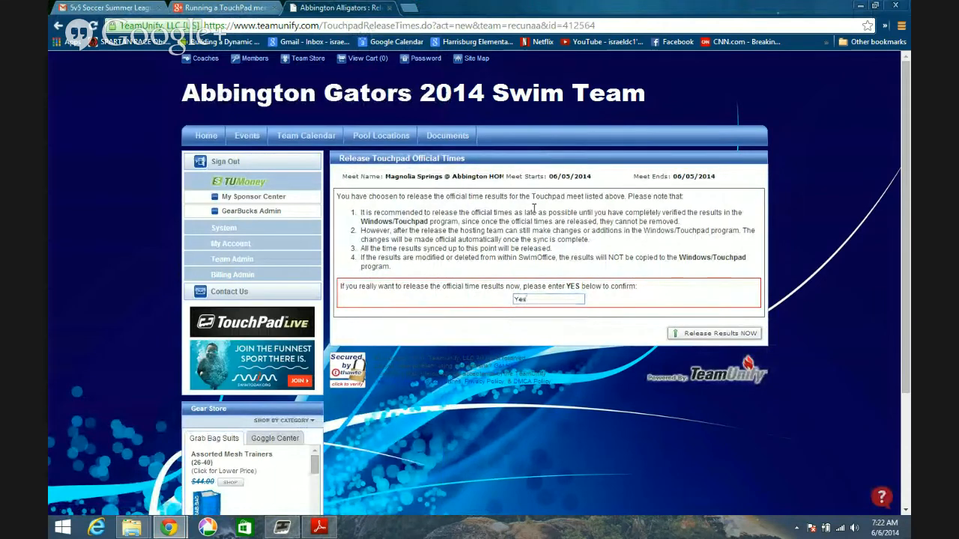
{"action": "left_click", "coordinate": [714, 334]}
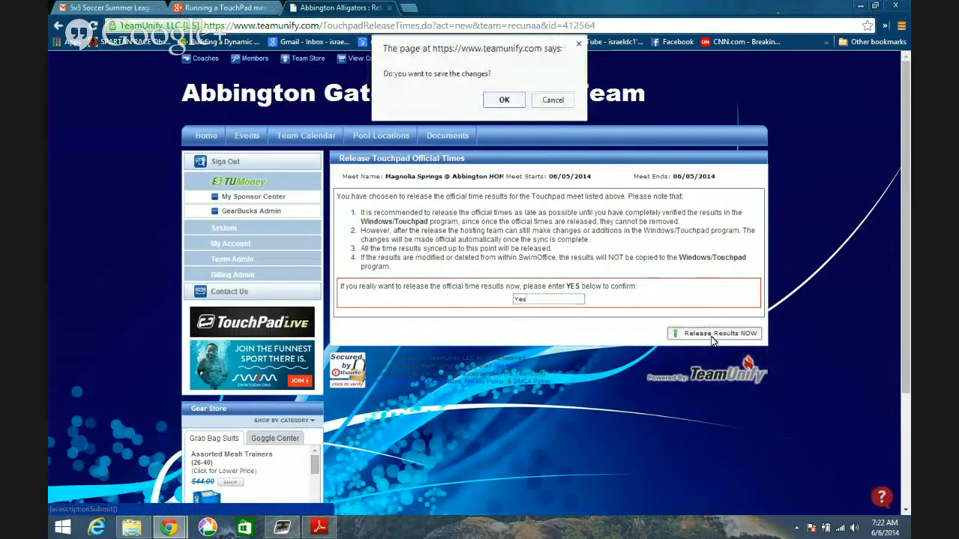
{"action": "left_click", "coordinate": [504, 101]}
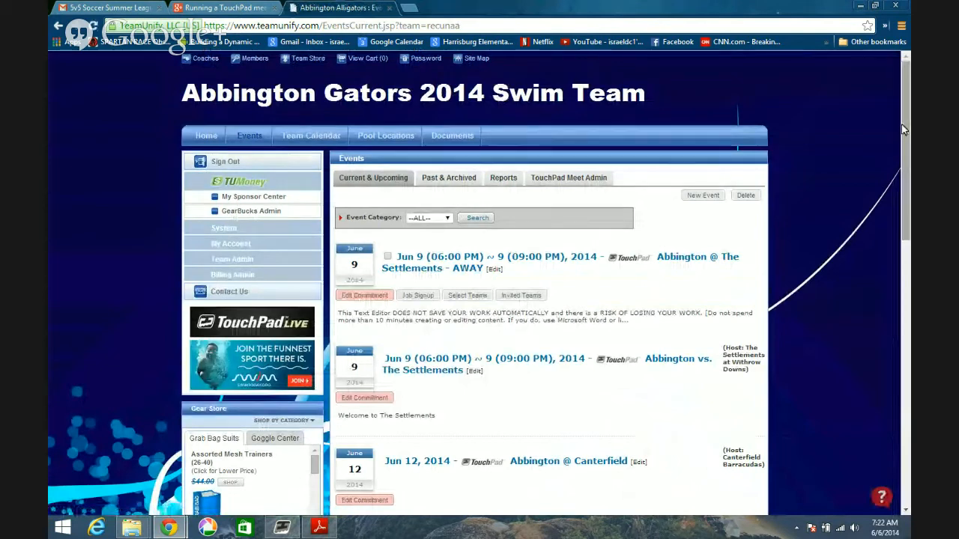
- Return to the past and archived events, review the Magnolia Springs @ Abbington - HOME event's details, and go back to the list
{"action": "scroll", "coordinate": [909, 135], "scroll_direction": "down", "scroll_amount": 1}
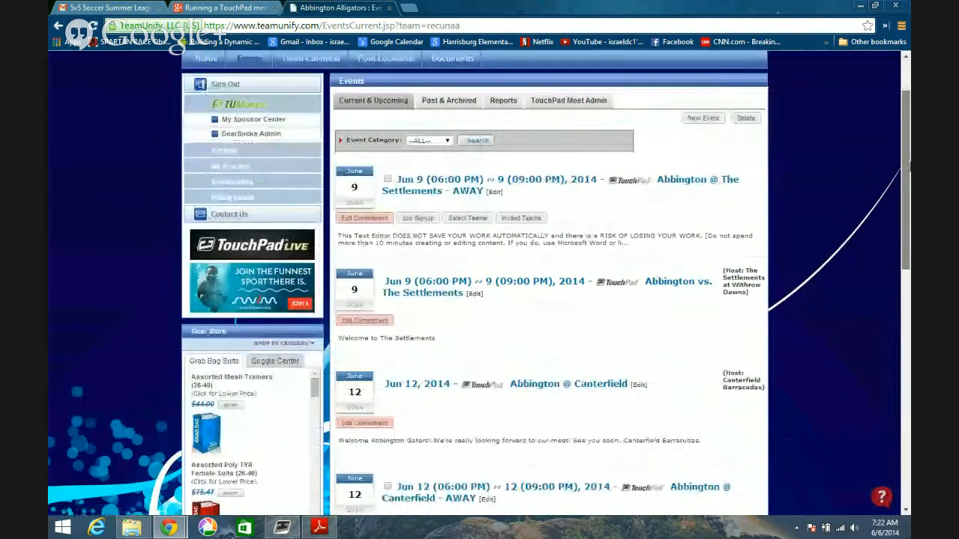
{"action": "left_click", "coordinate": [434, 109]}
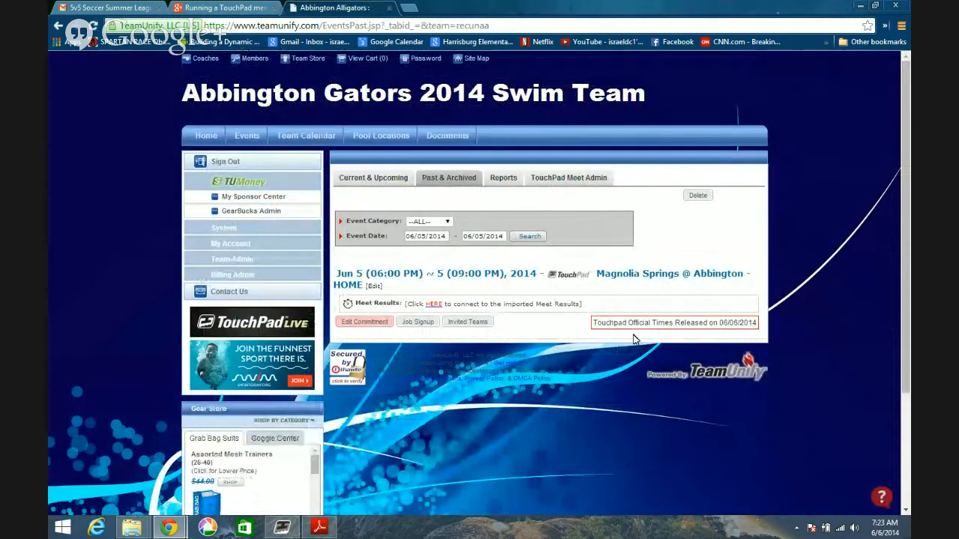
{"action": "left_click", "coordinate": [405, 275]}
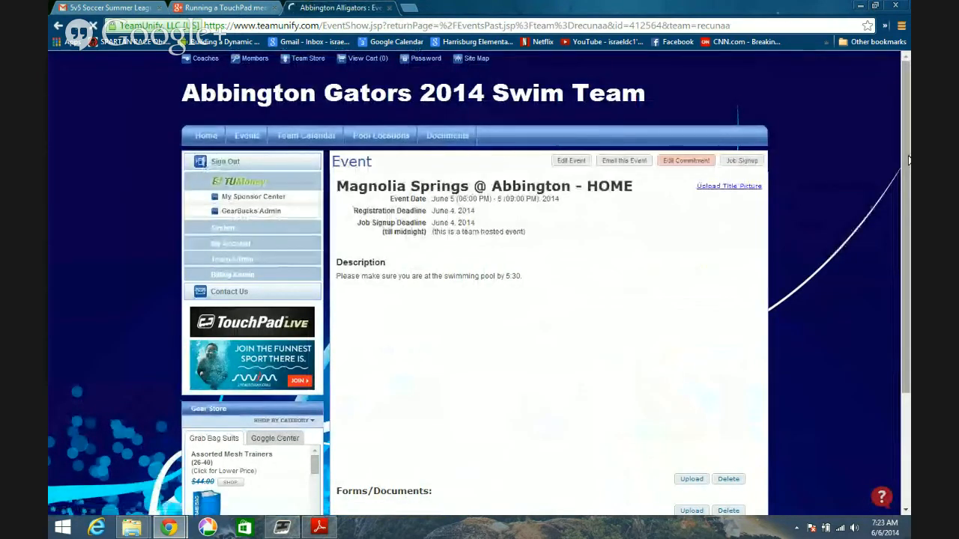
{"action": "scroll", "coordinate": [911, 337], "scroll_direction": "down", "scroll_amount": 2}
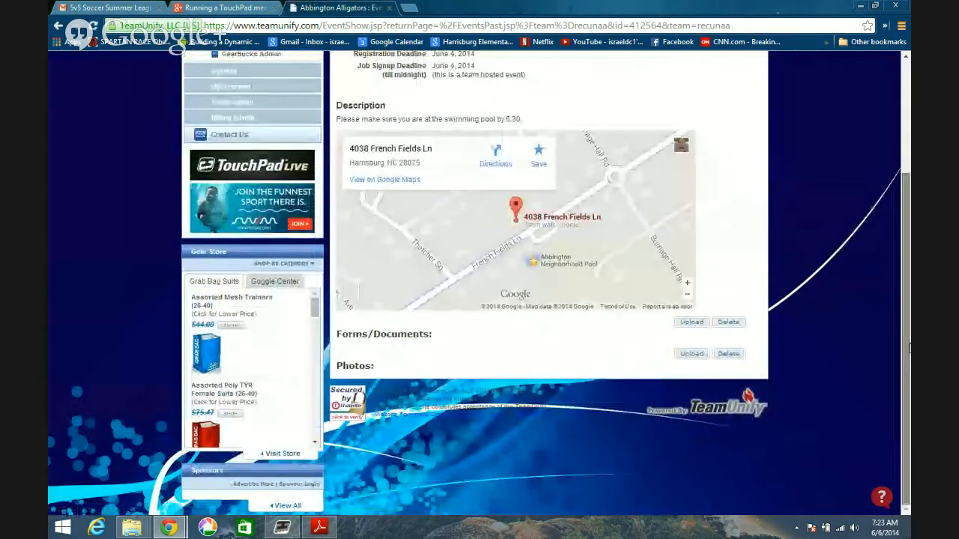
{"action": "scroll", "coordinate": [909, 329], "scroll_direction": "up", "scroll_amount": 2}
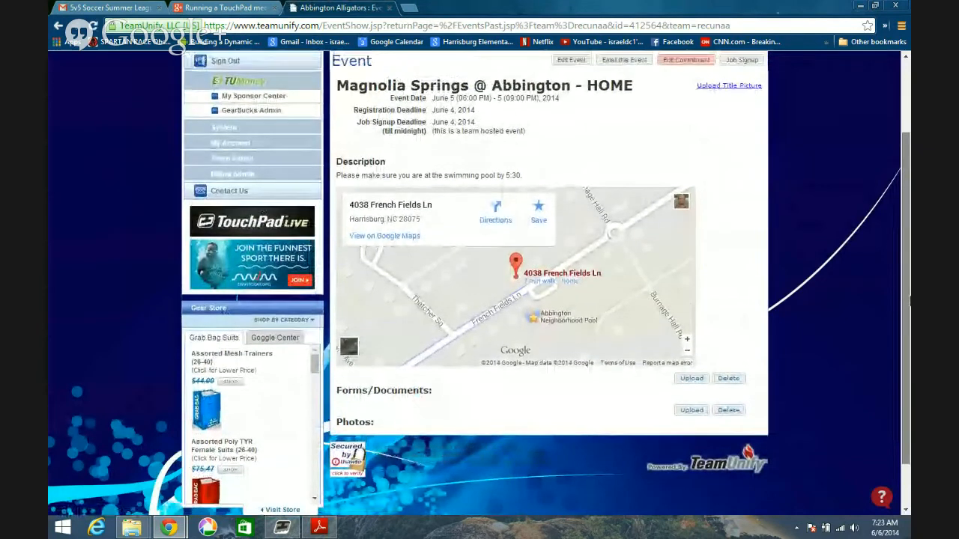
{"action": "scroll", "coordinate": [574, 157], "scroll_direction": "up", "scroll_amount": 1}
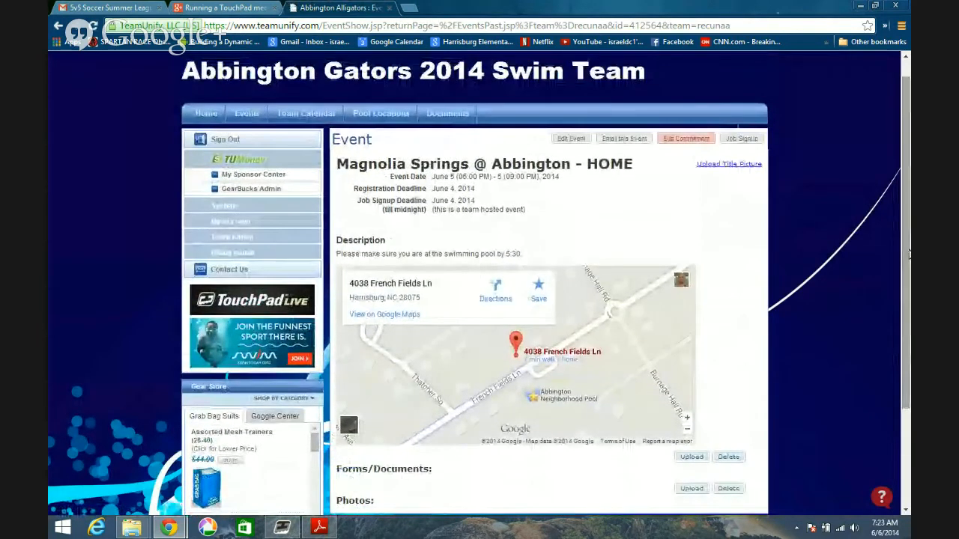
{"action": "left_click", "coordinate": [59, 26]}
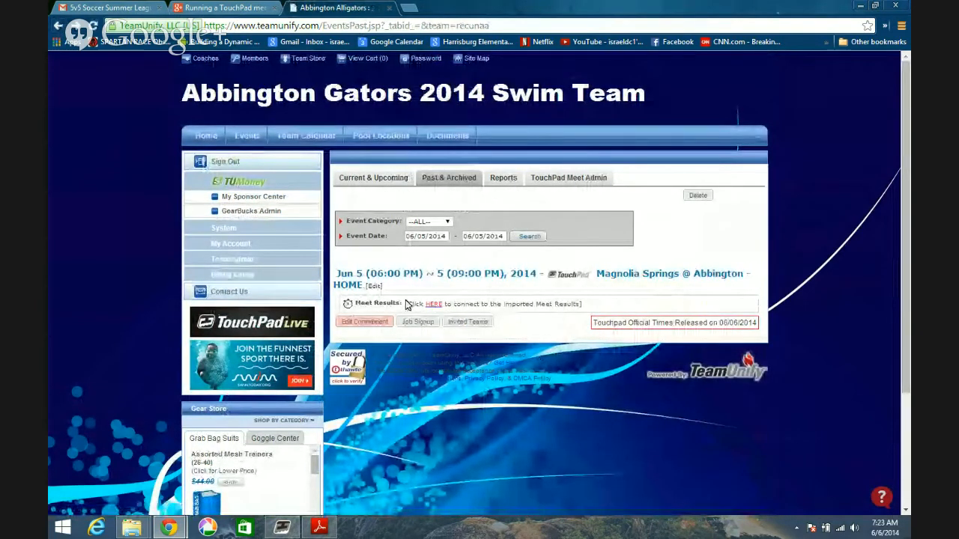
- Connect the imported Magnolia Springs @ Abbington HOME results to the meet and list all its individual results in a widened window
{"action": "left_click", "coordinate": [432, 306]}
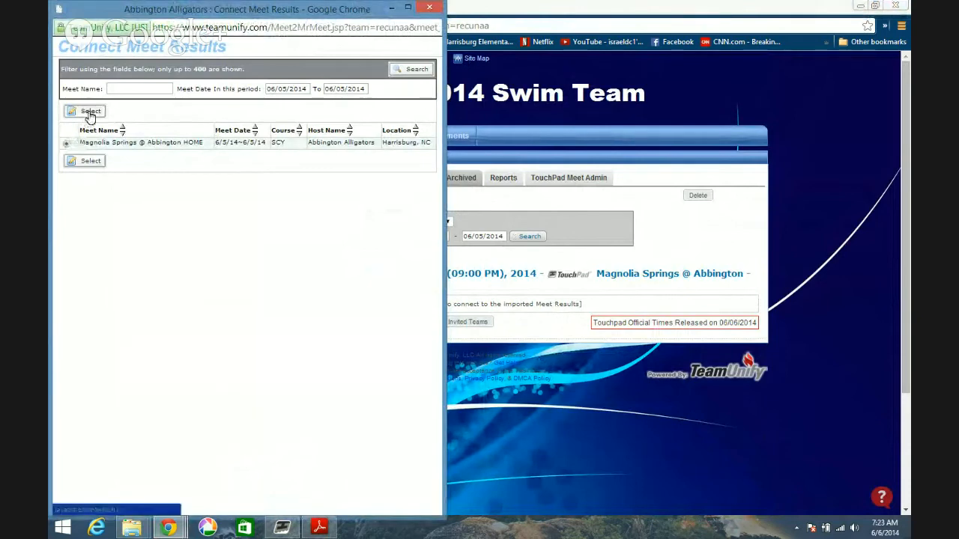
{"action": "left_click", "coordinate": [90, 113]}
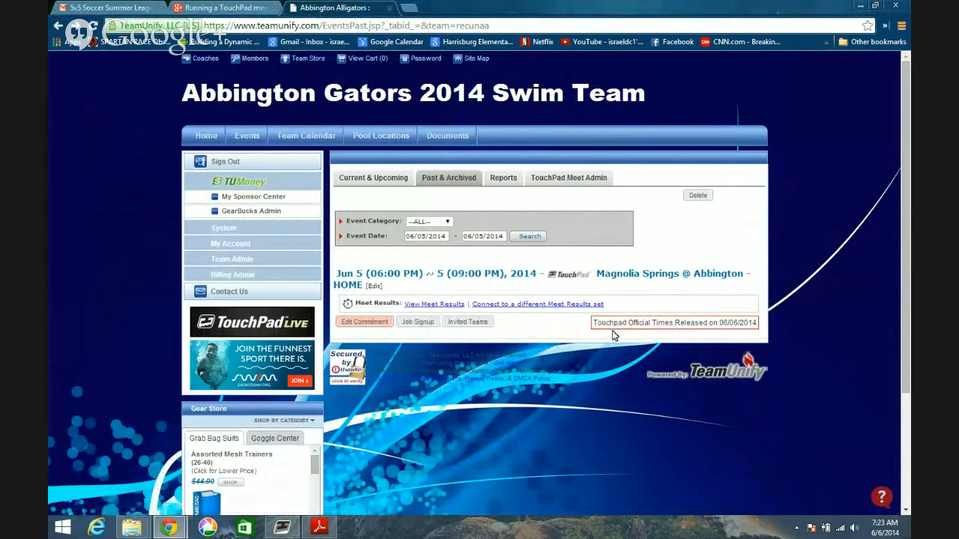
{"action": "left_click", "coordinate": [425, 306]}
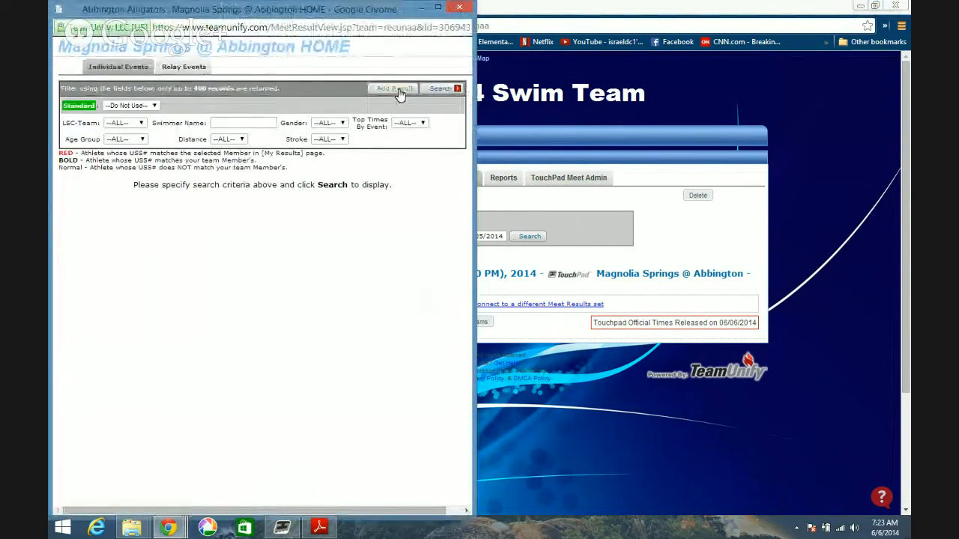
{"action": "left_click", "coordinate": [442, 89]}
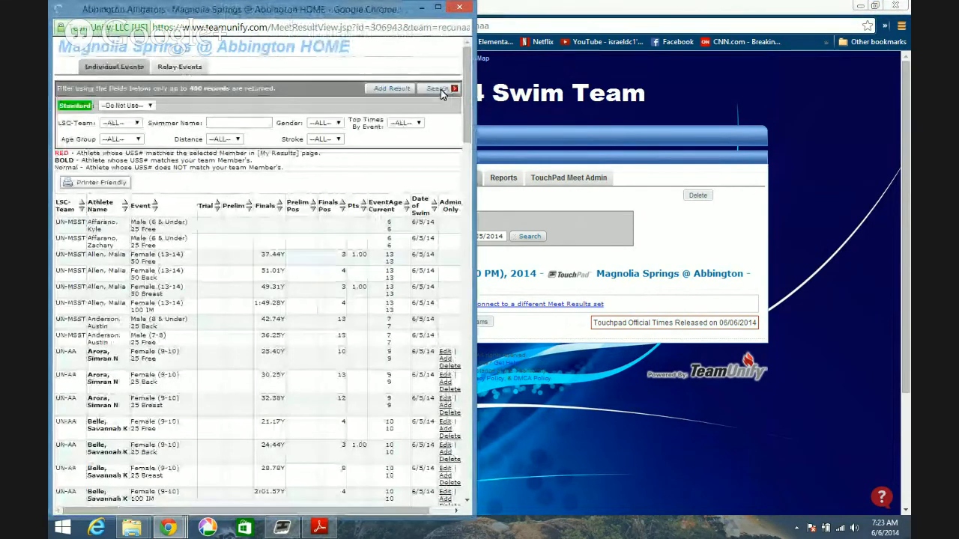
{"action": "left_click_drag", "start_coordinate": [531, 201], "coordinate": [674, 214]}
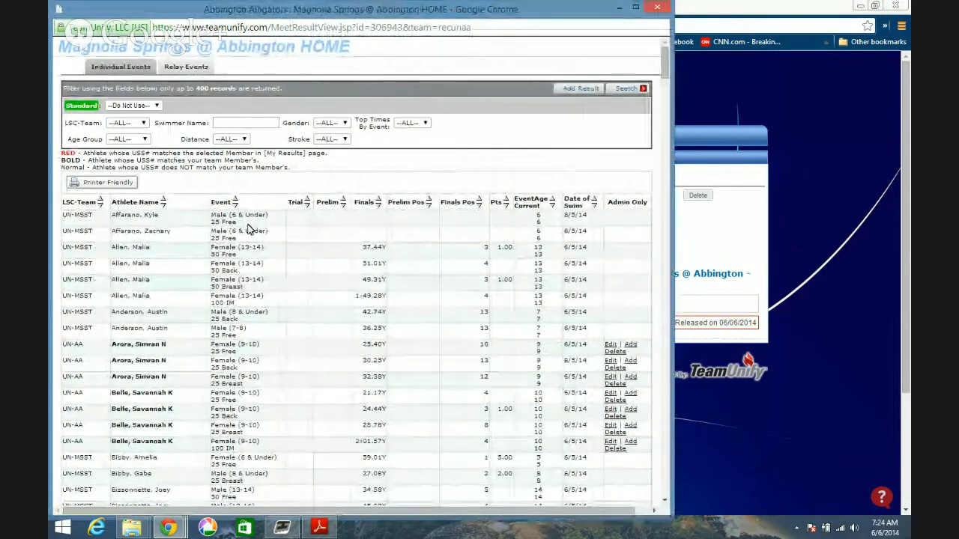
- Search the meet's individual results by a swimmer's surname
{"action": "left_click", "coordinate": [219, 121]}
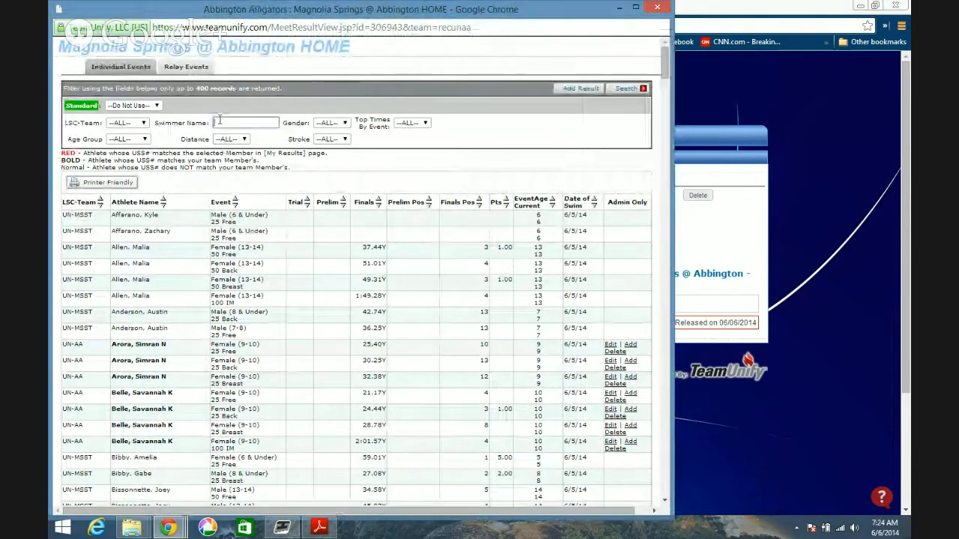
{"action": "type", "text": "Curiel"}
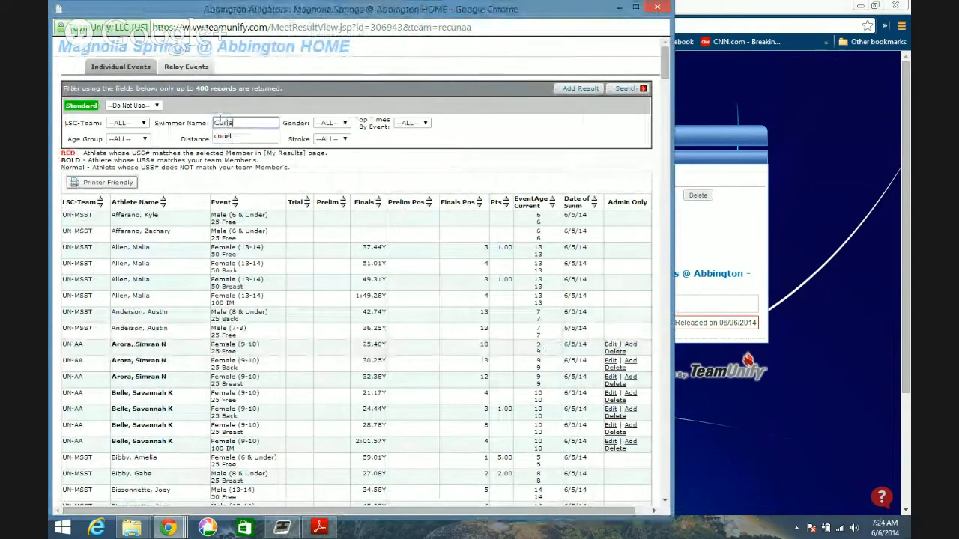
{"action": "left_click", "coordinate": [621, 90]}
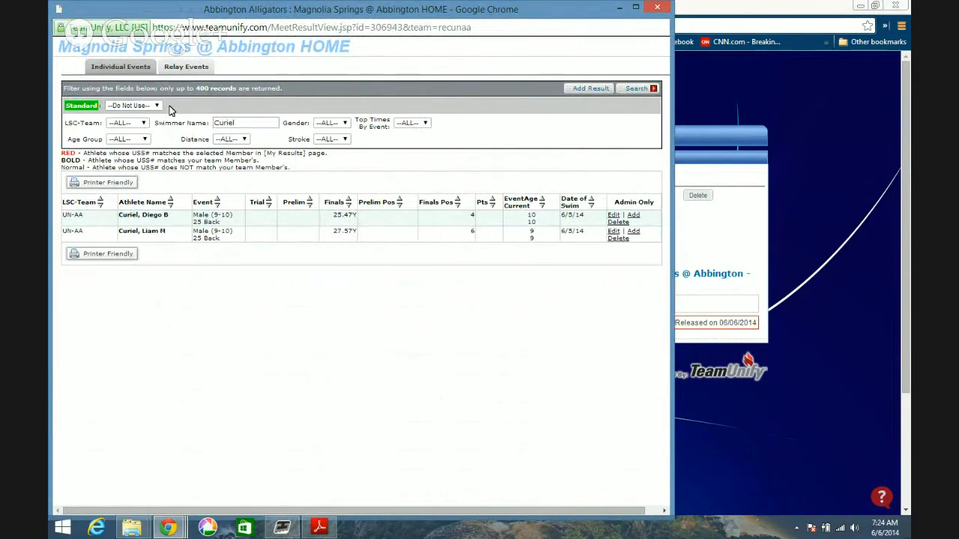
- Search the meet's relay results for the Male gender and the 9-10 age group, and close the results window
{"action": "left_click", "coordinate": [180, 68]}
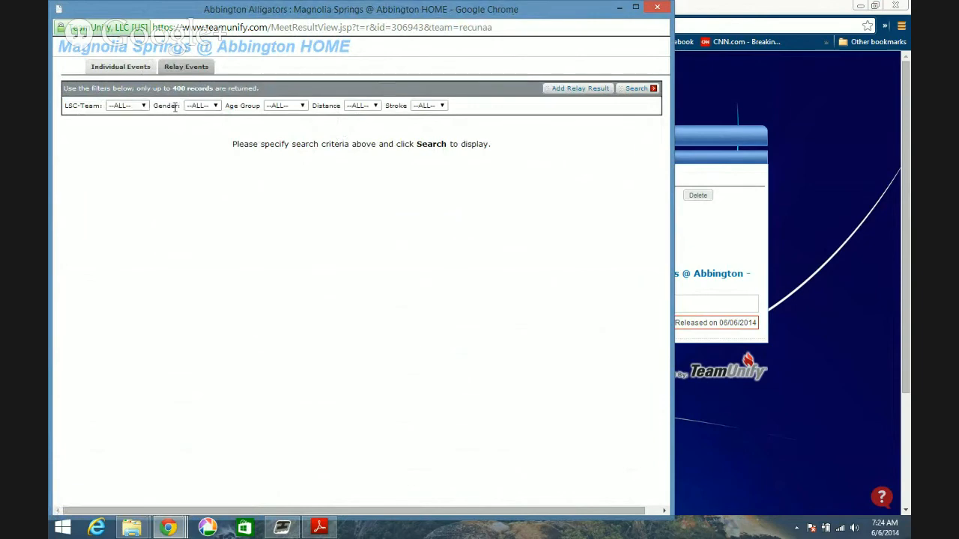
{"action": "left_click", "coordinate": [635, 90]}
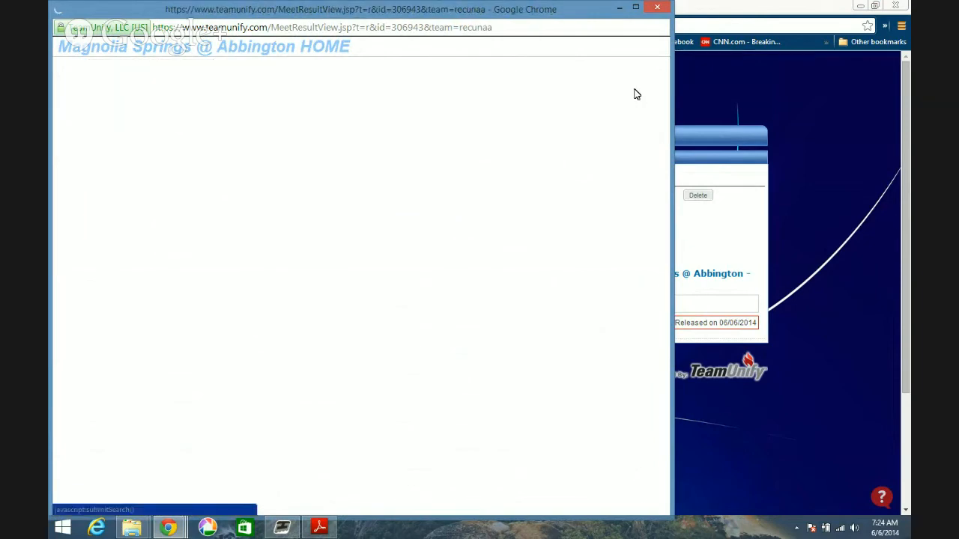
{"action": "left_click", "coordinate": [216, 109]}
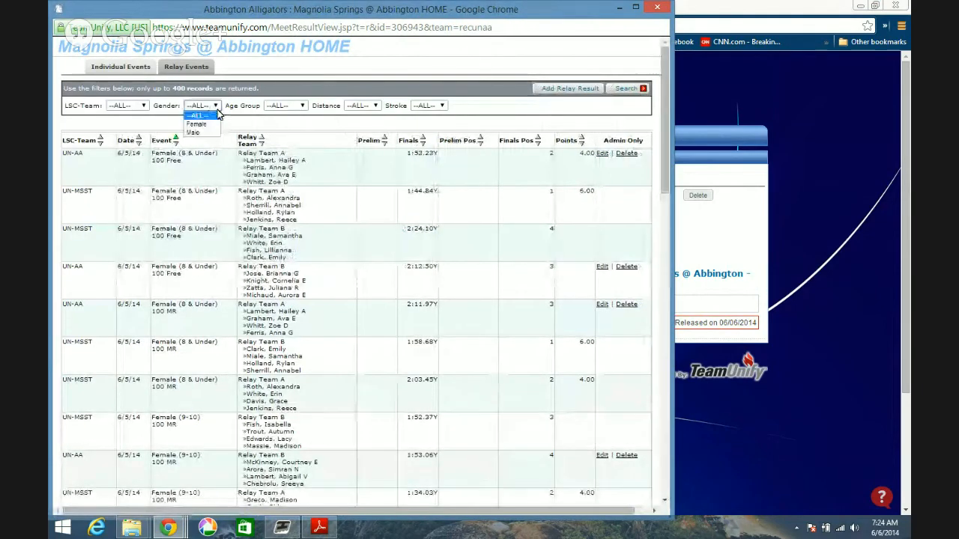
{"action": "left_click", "coordinate": [193, 132]}
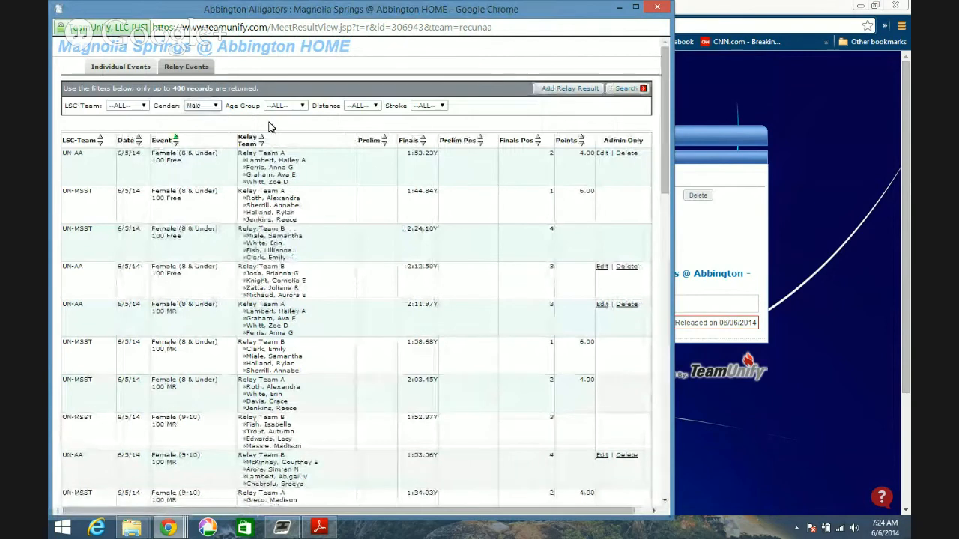
{"action": "left_click", "coordinate": [289, 106]}
{"action": "left_click", "coordinate": [291, 135]}
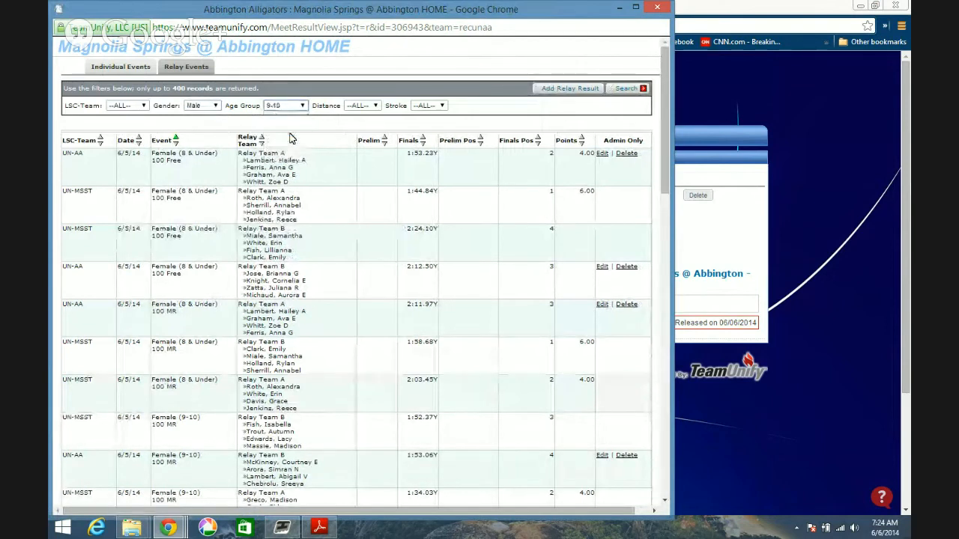
{"action": "left_click", "coordinate": [628, 90]}
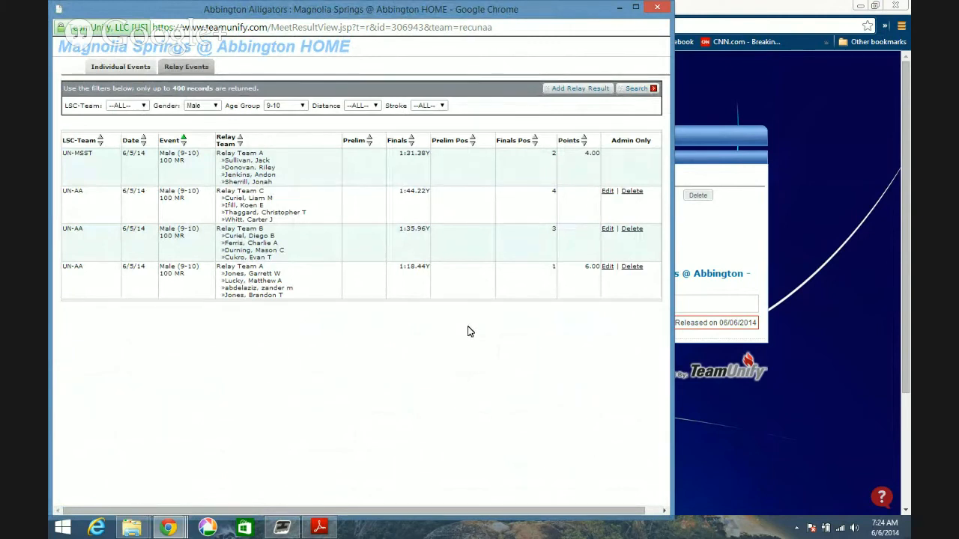
{"action": "left_click", "coordinate": [657, 8]}
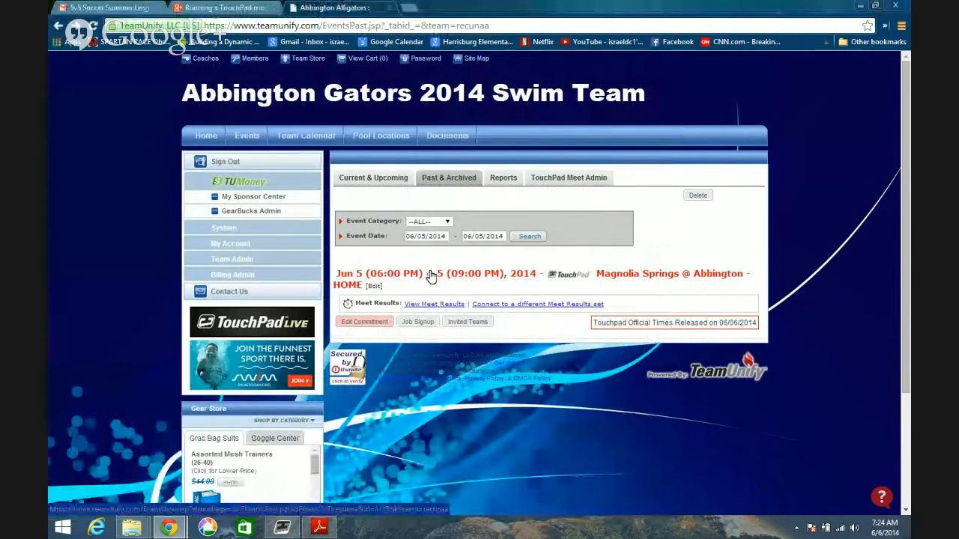
- Open the Magnolia Springs @ Abbington - HOME event and start a new forms/documents upload named Meet Results
{"action": "left_click", "coordinate": [432, 275]}
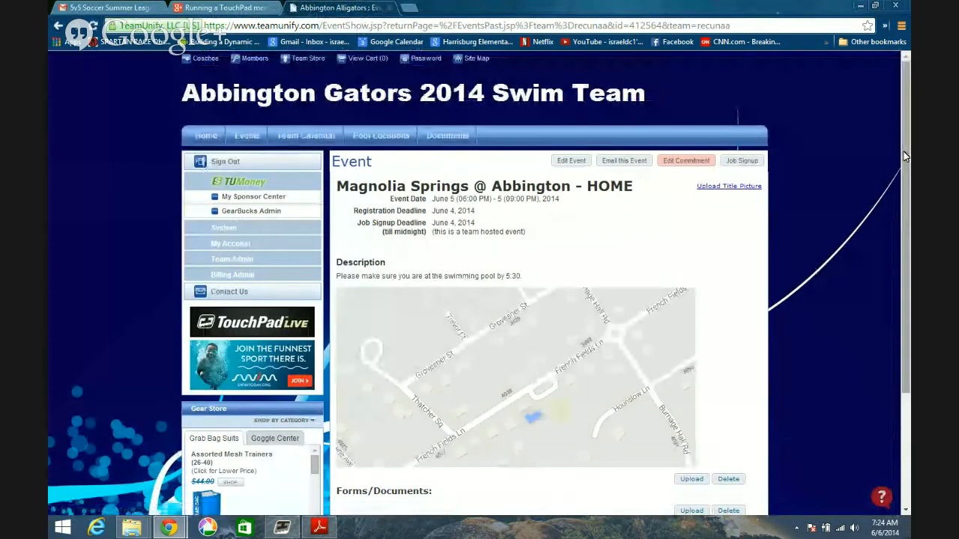
{"action": "scroll", "coordinate": [904, 174], "scroll_direction": "down", "scroll_amount": 2}
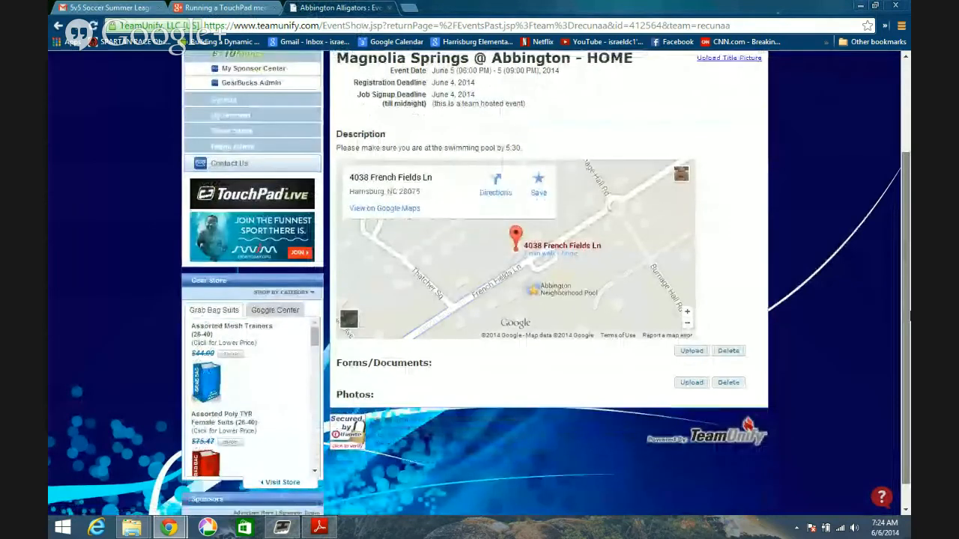
{"action": "scroll", "coordinate": [910, 314], "scroll_direction": "down", "scroll_amount": 1}
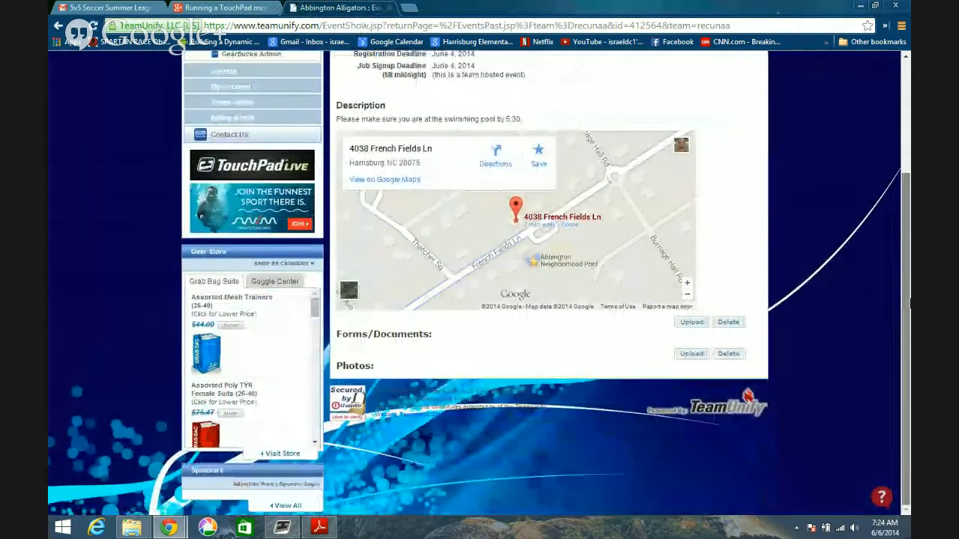
{"action": "left_click", "coordinate": [691, 323]}
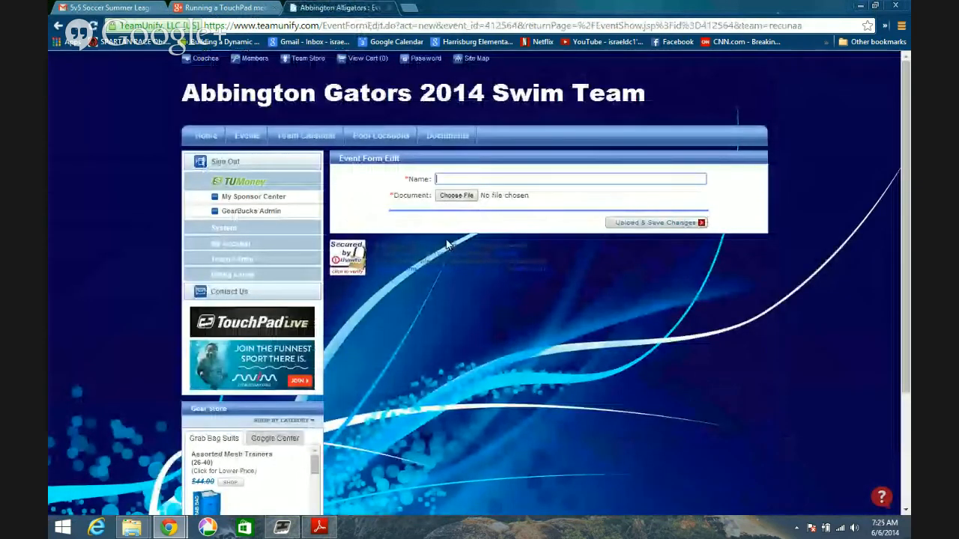
{"action": "type", "text": "Meet results"}
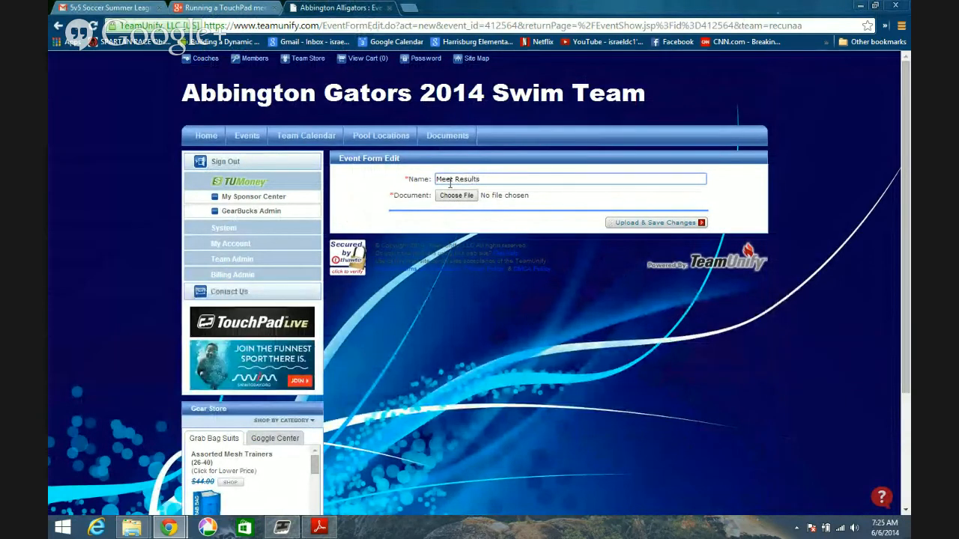
- Attach Magnolia Springs @ Abbington Meet Results All 2014-06-05.pdf as the event form's document, and upload and save it
{"action": "left_click", "coordinate": [455, 197]}
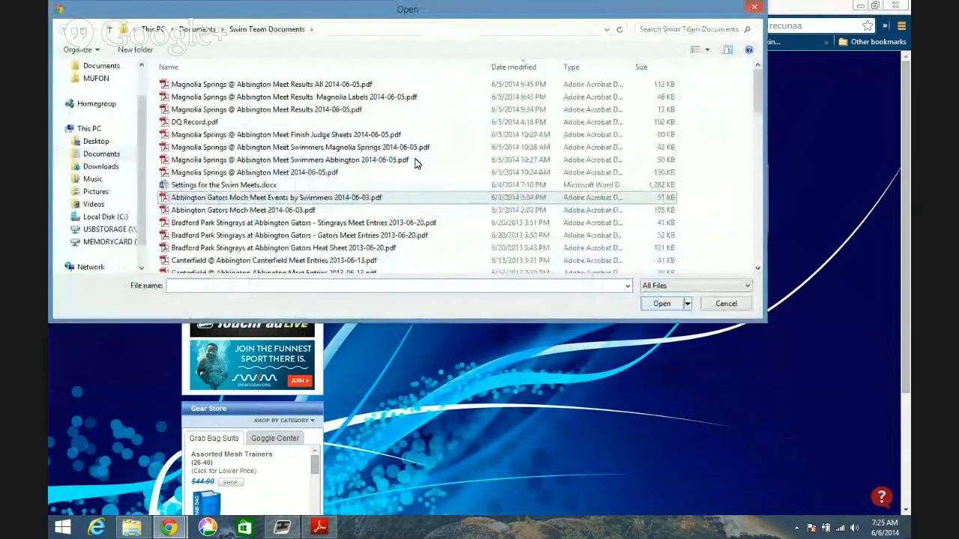
{"action": "left_click", "coordinate": [328, 87]}
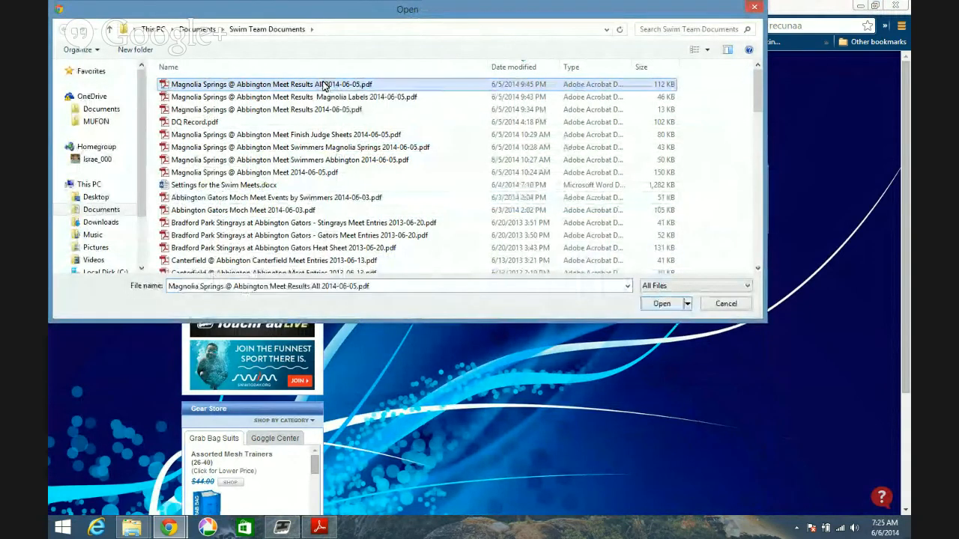
{"action": "left_click", "coordinate": [661, 303]}
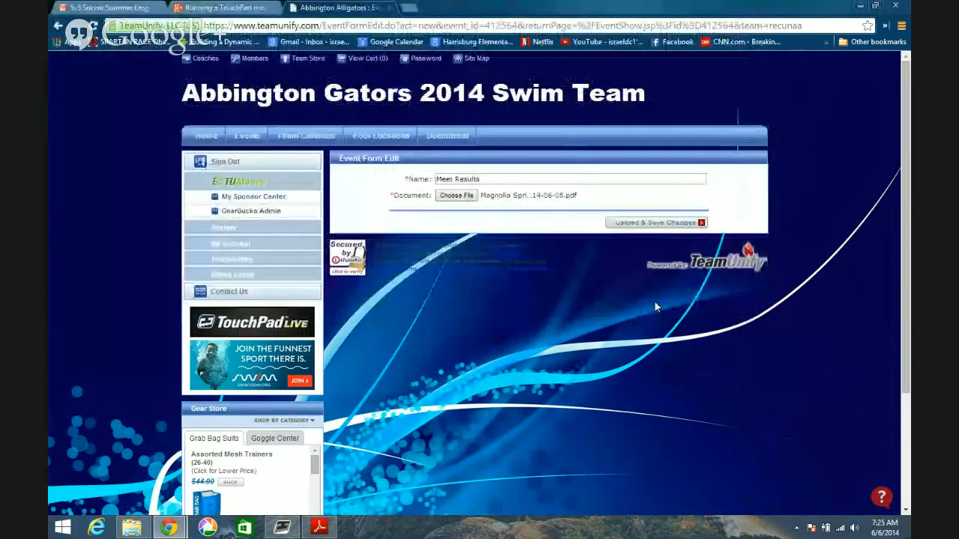
{"action": "left_click", "coordinate": [648, 224]}
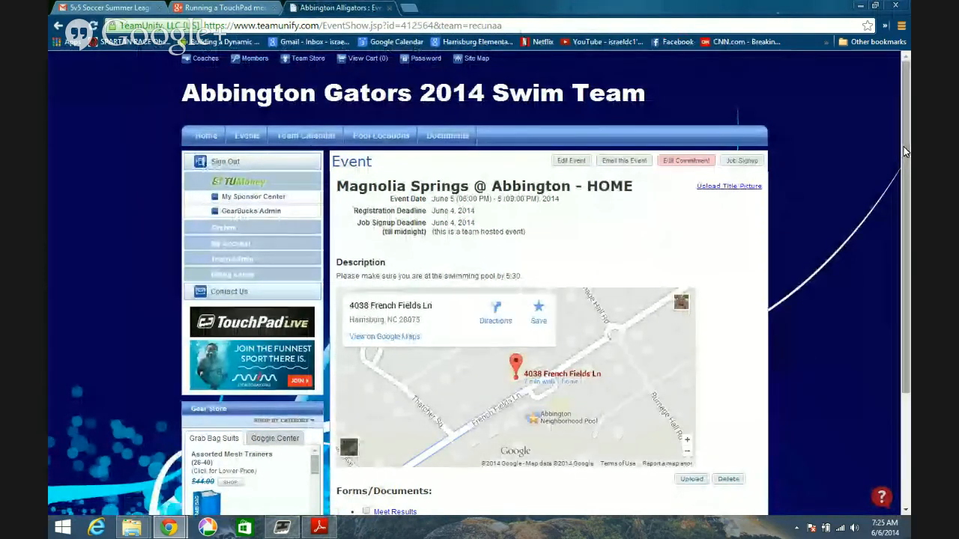
{"action": "left_click_drag", "start_coordinate": [903, 148], "coordinate": [909, 212]}
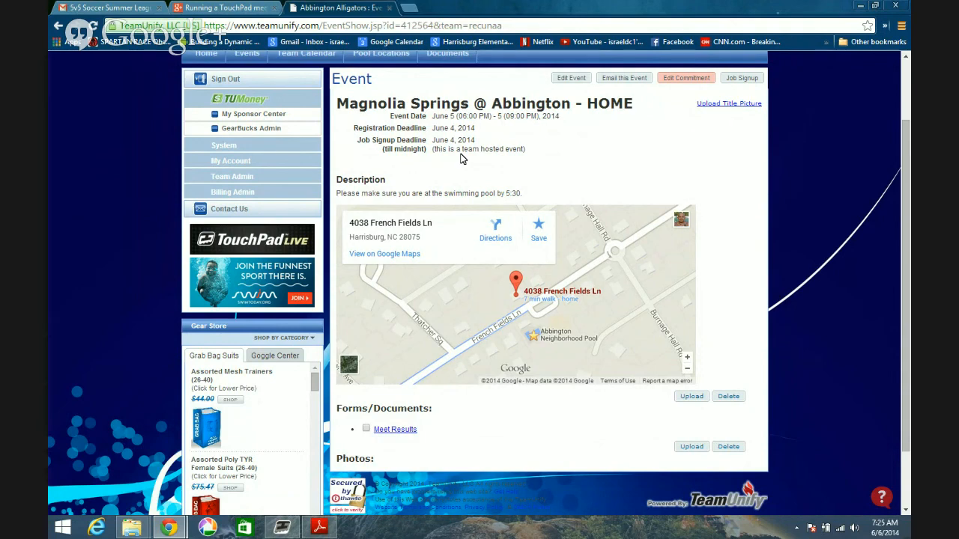
{"action": "left_click", "coordinate": [282, 528]}
{"action": "left_click", "coordinate": [169, 528]}
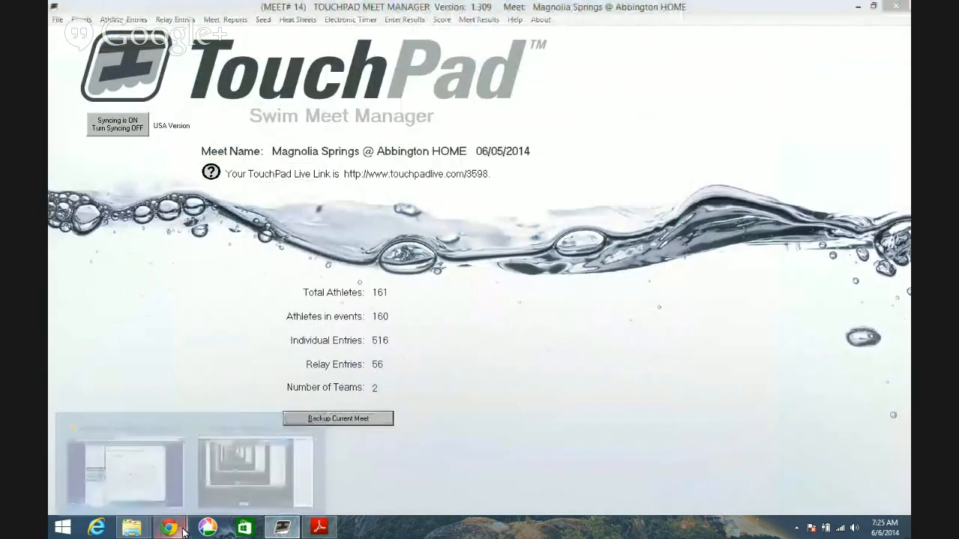
{"action": "left_click", "coordinate": [262, 470]}
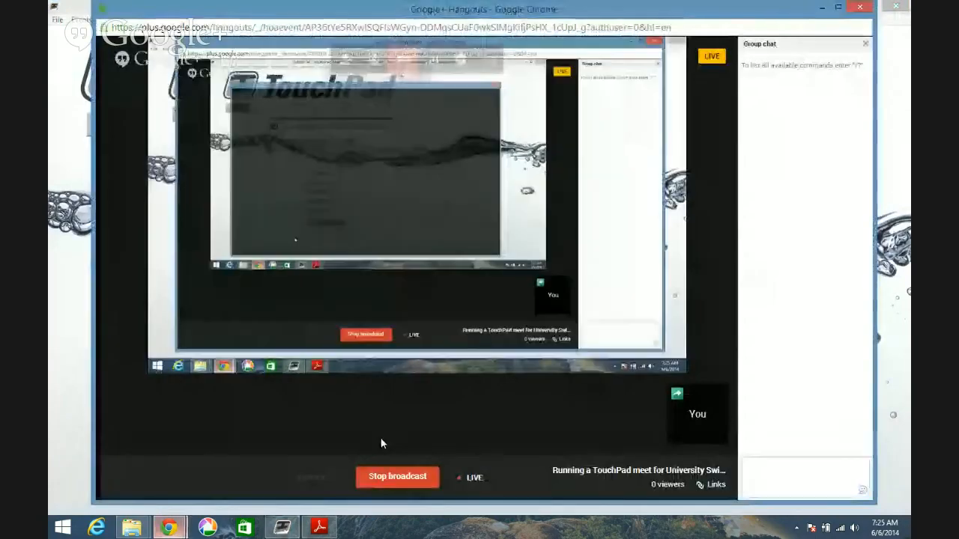